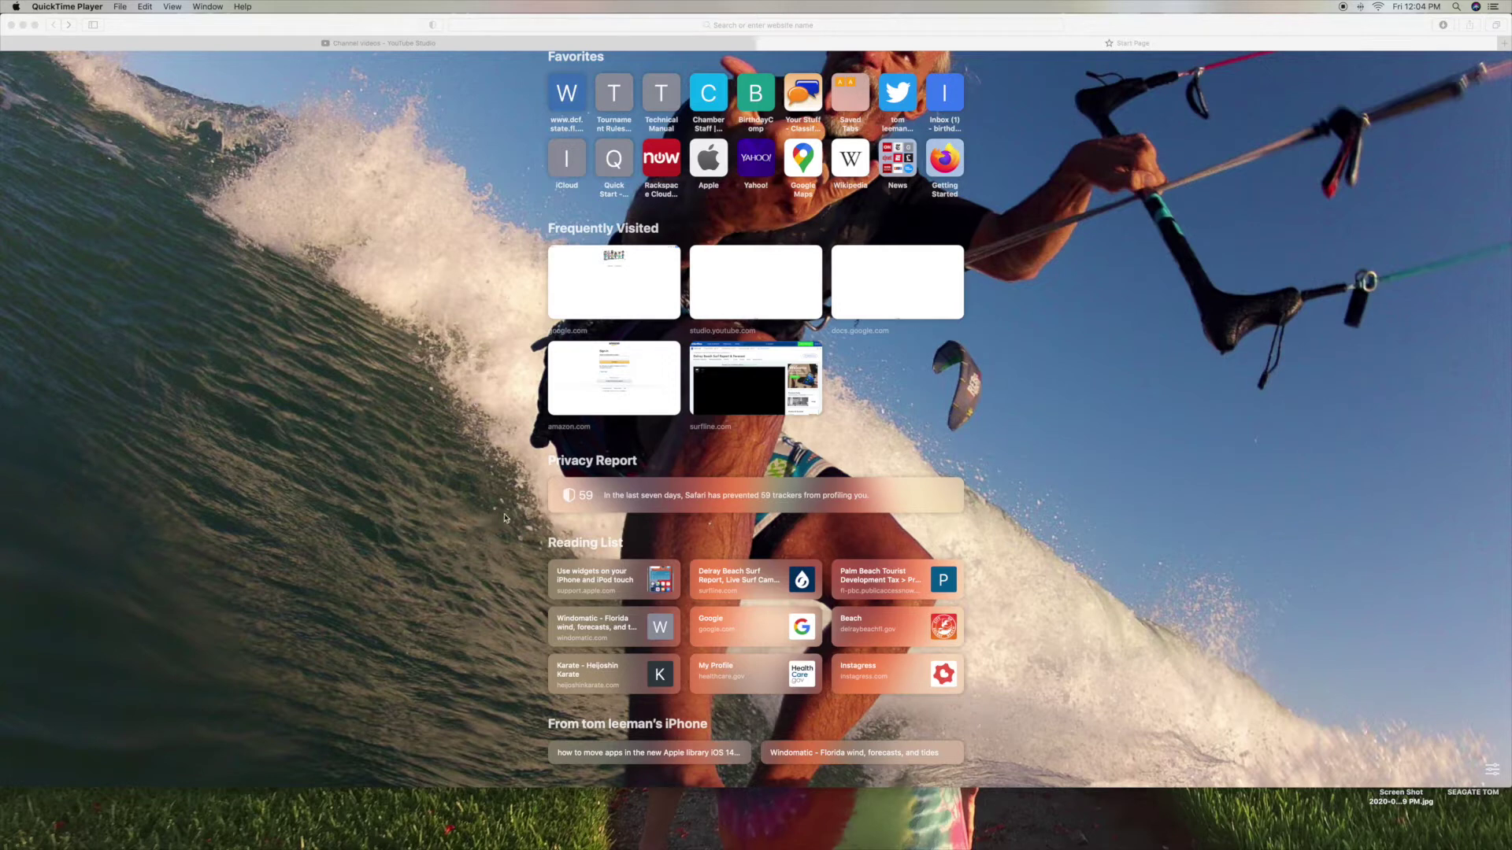
- Scroll the start page to the top and make the Safari window active
scroll(462, 491, "up", 1)
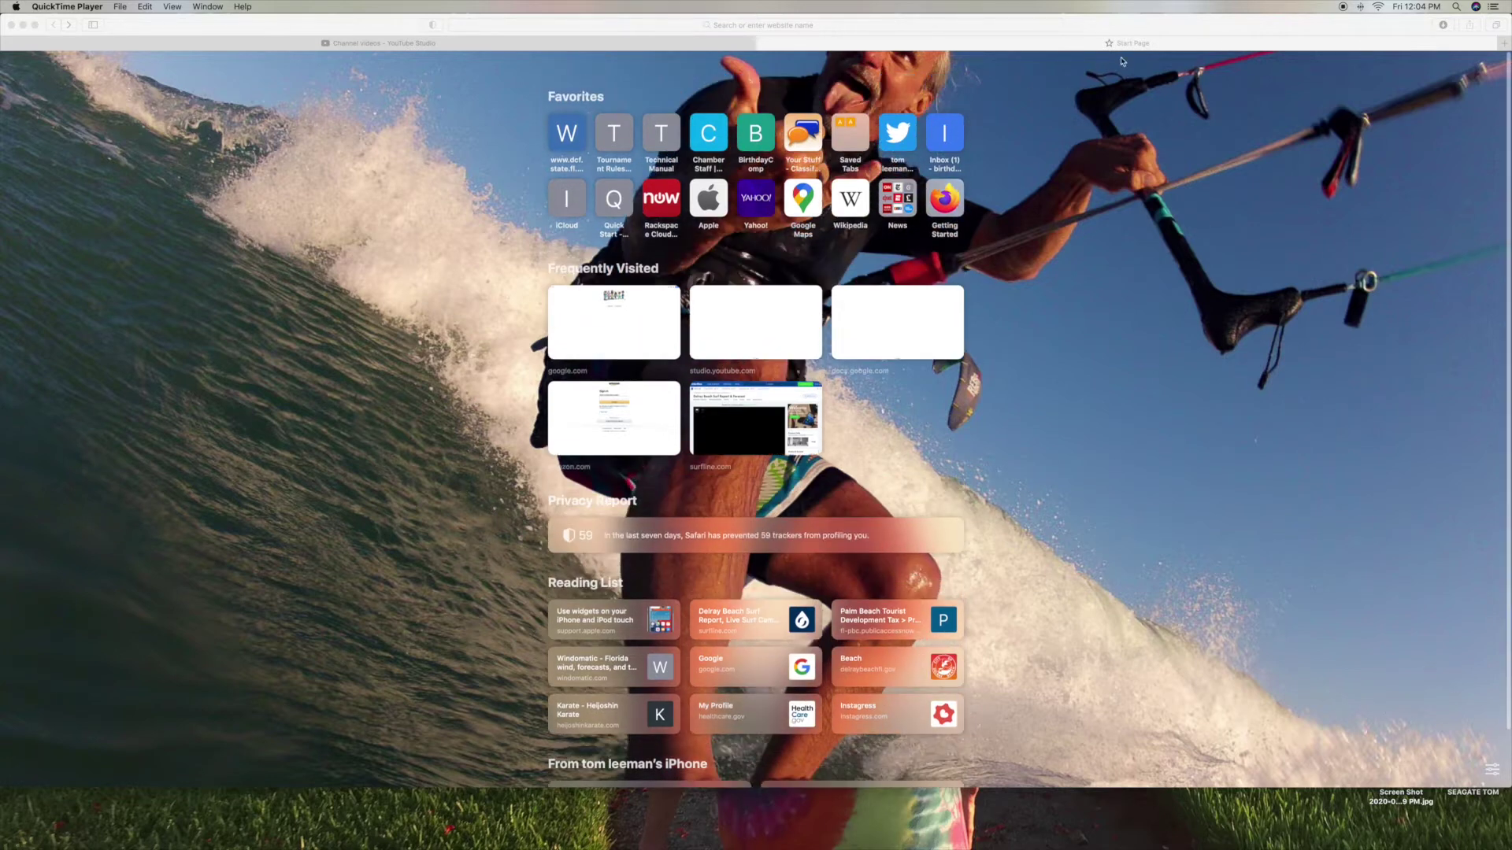
left_click(1071, 45)
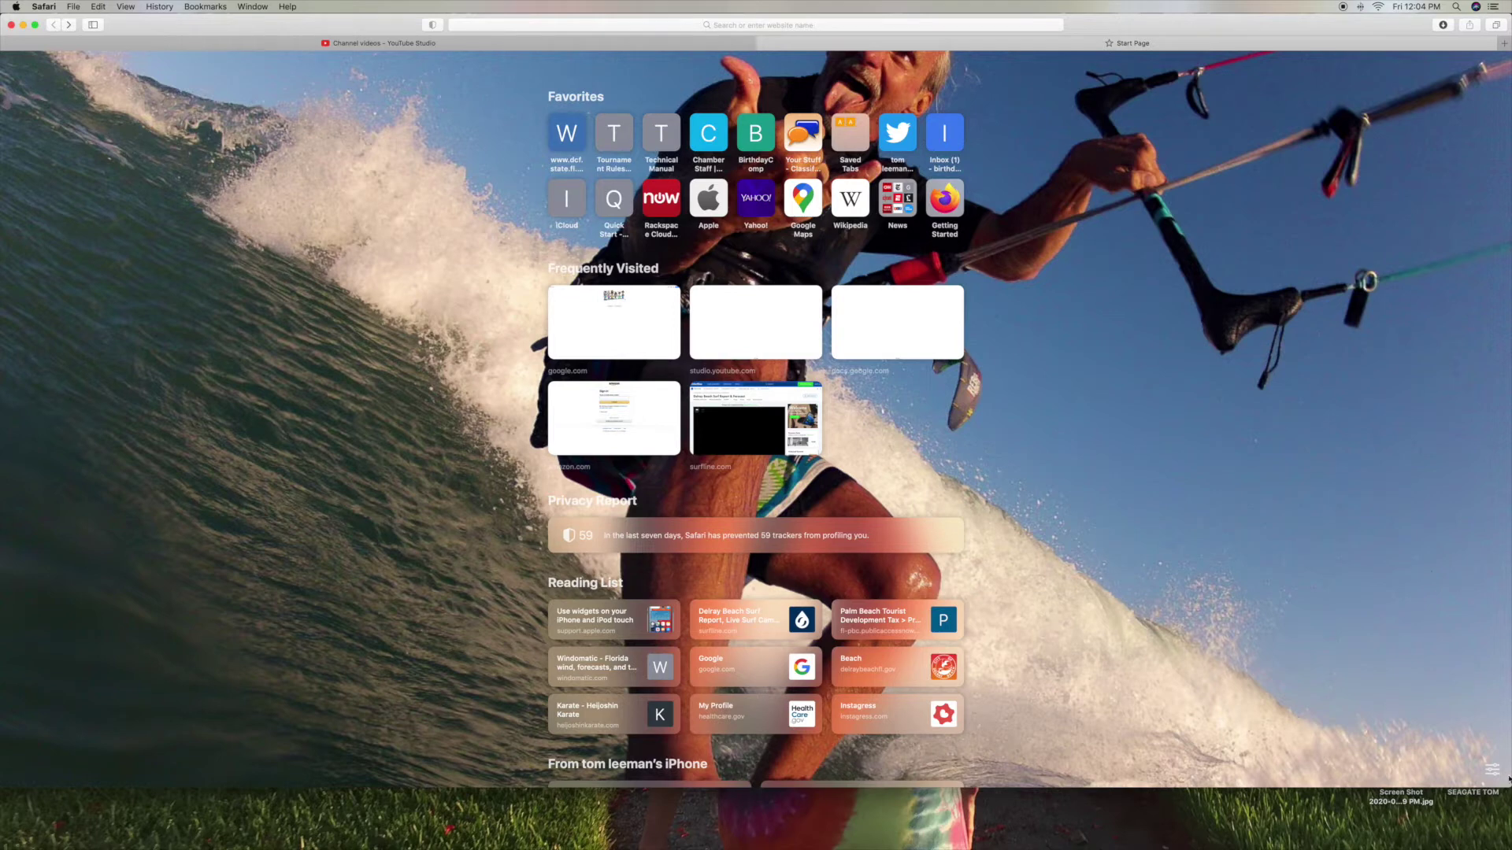
- Turn off Favorites, Frequently Visited, Privacy Report and iCloud Tabs in the start page options
left_click(1490, 772)
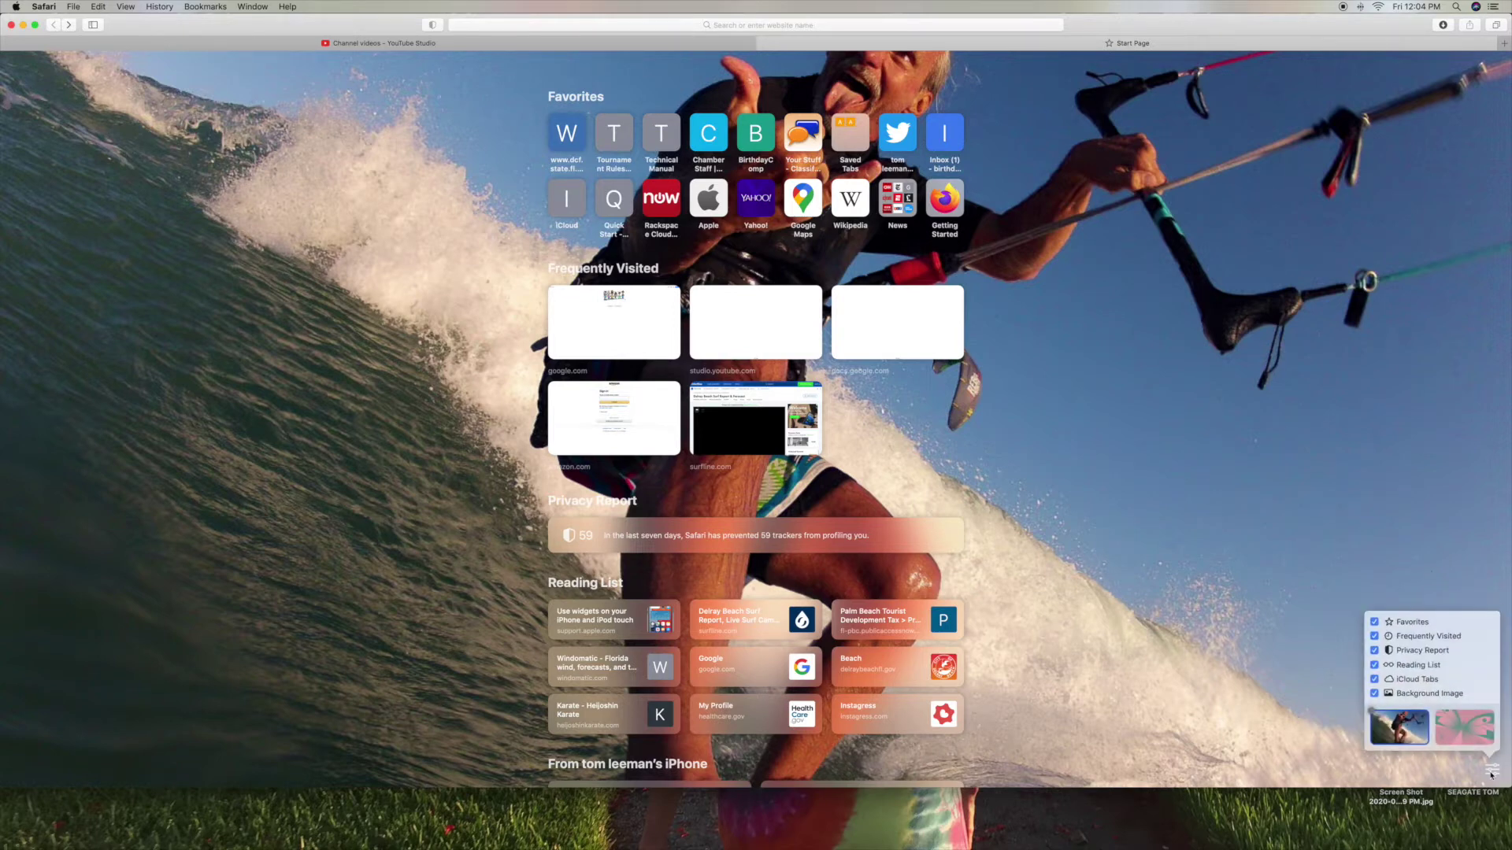
left_click(1373, 622)
left_click(1375, 636)
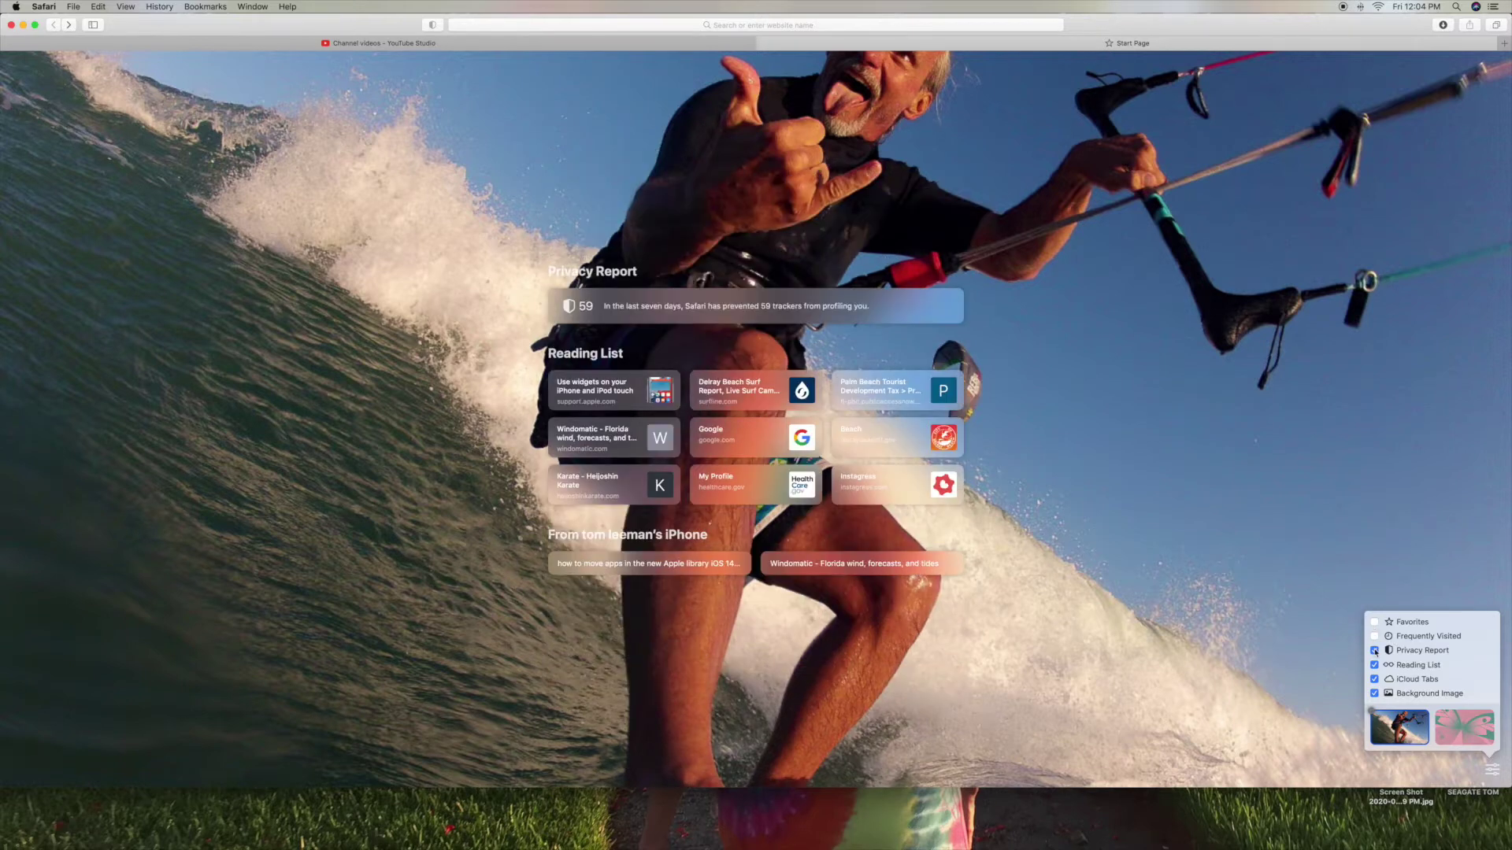
left_click(1375, 650)
left_click(1374, 680)
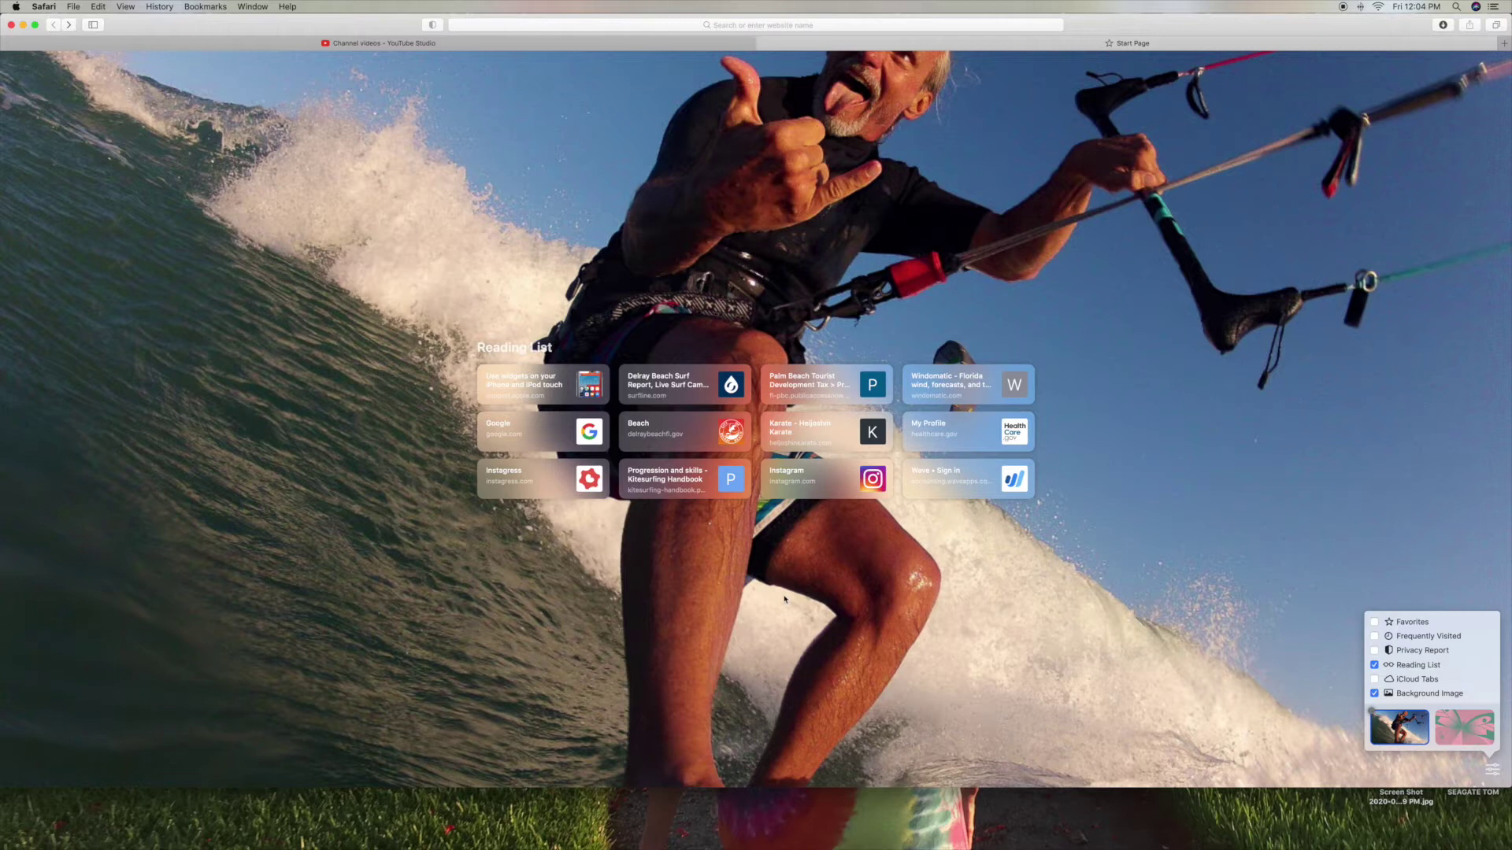
left_click(1151, 611)
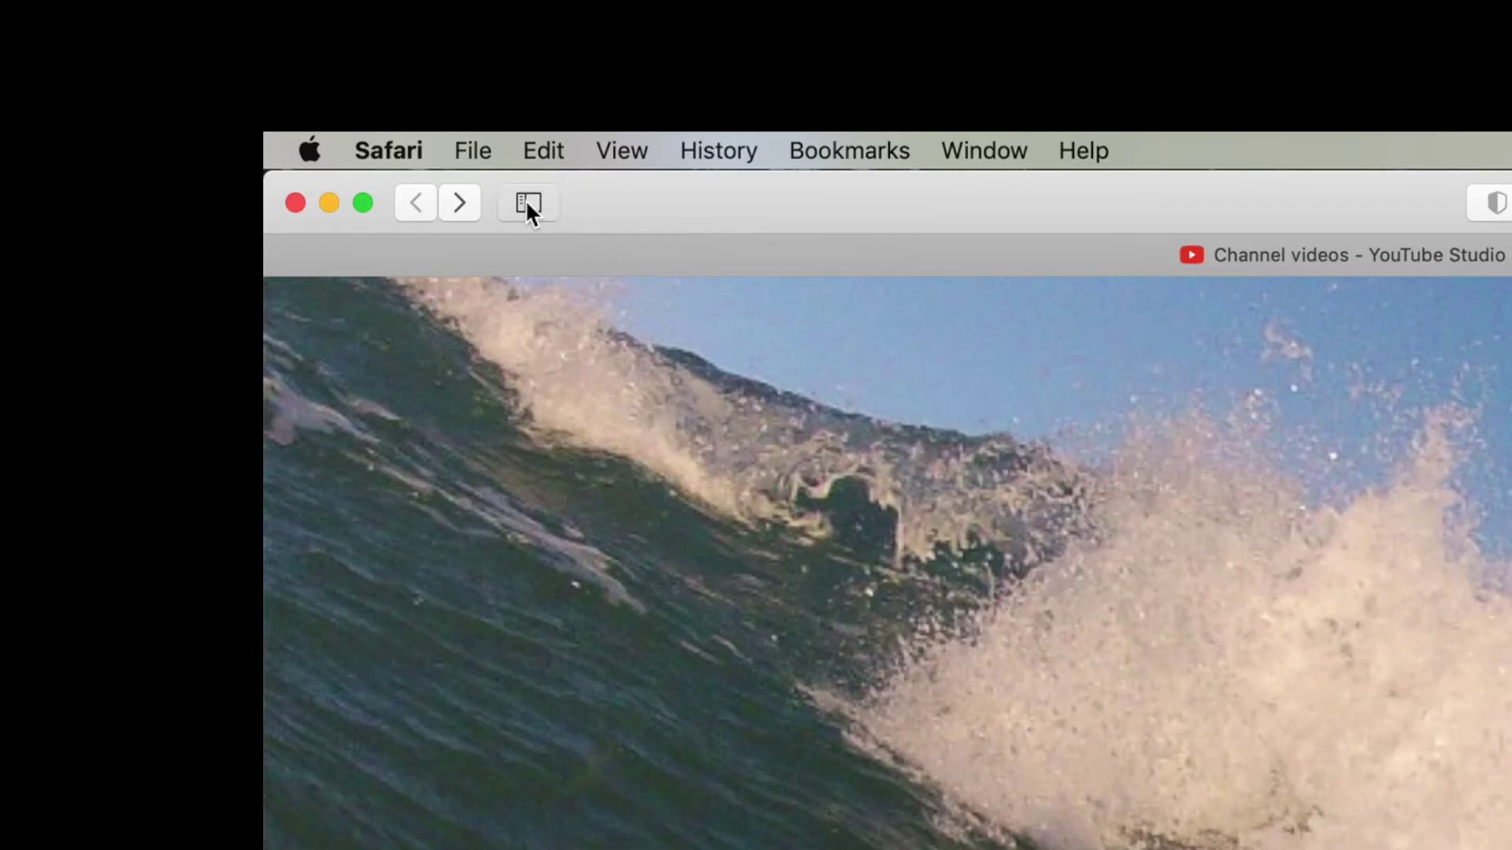
- Show the Reading List sidebar and expand the start page Reading List with Show More
left_click(93, 24)
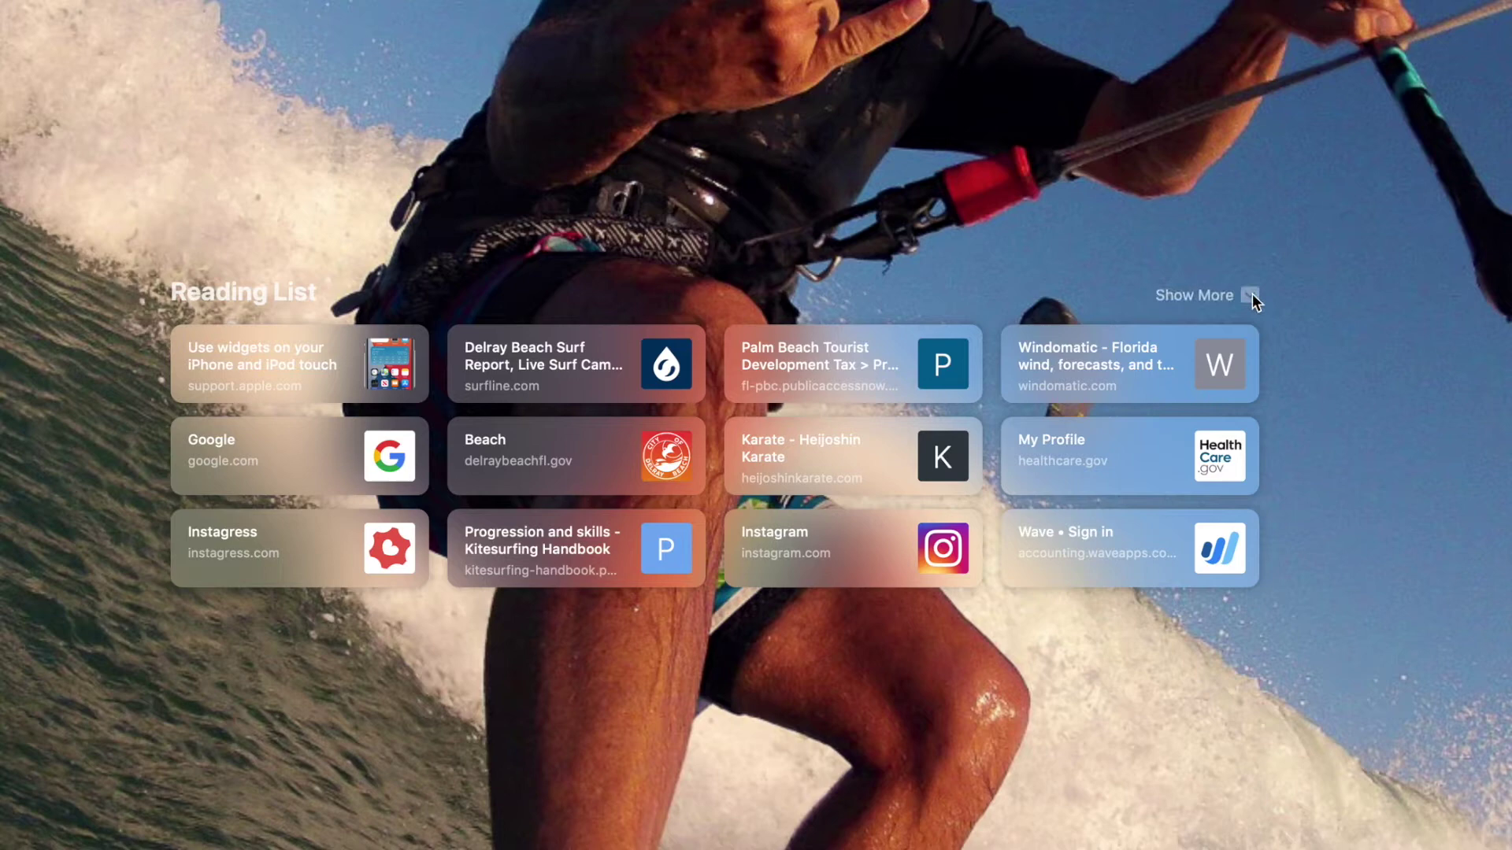
left_click(1250, 294)
scroll(1250, 294, "down", 3)
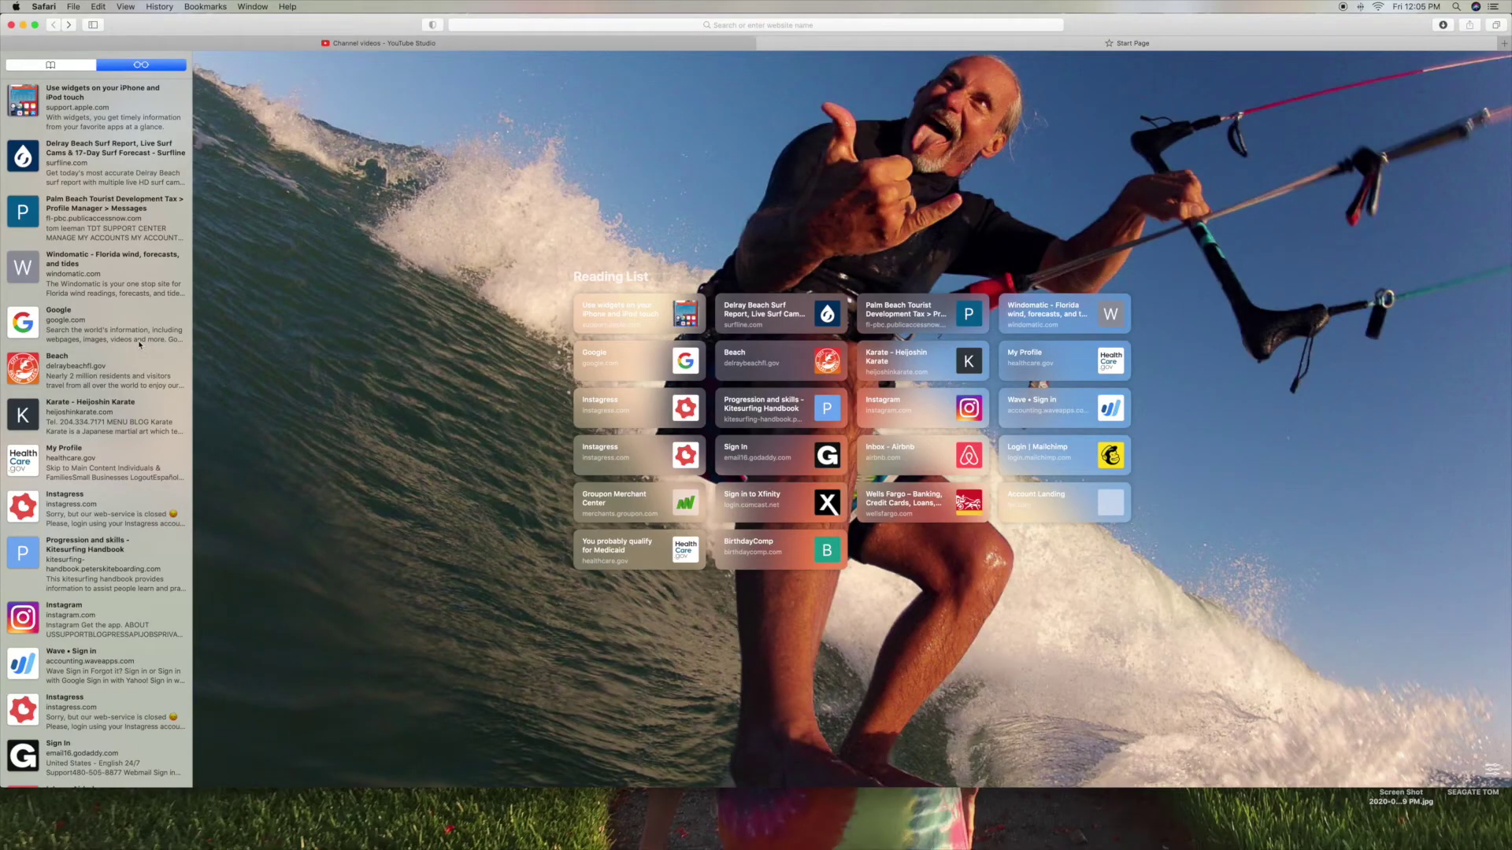
- Remove 'Beach' and 'Progression and skills – Kitesurfing Handbook' from the Reading List, leaving 20 items
scroll(134, 365, "left", 3)
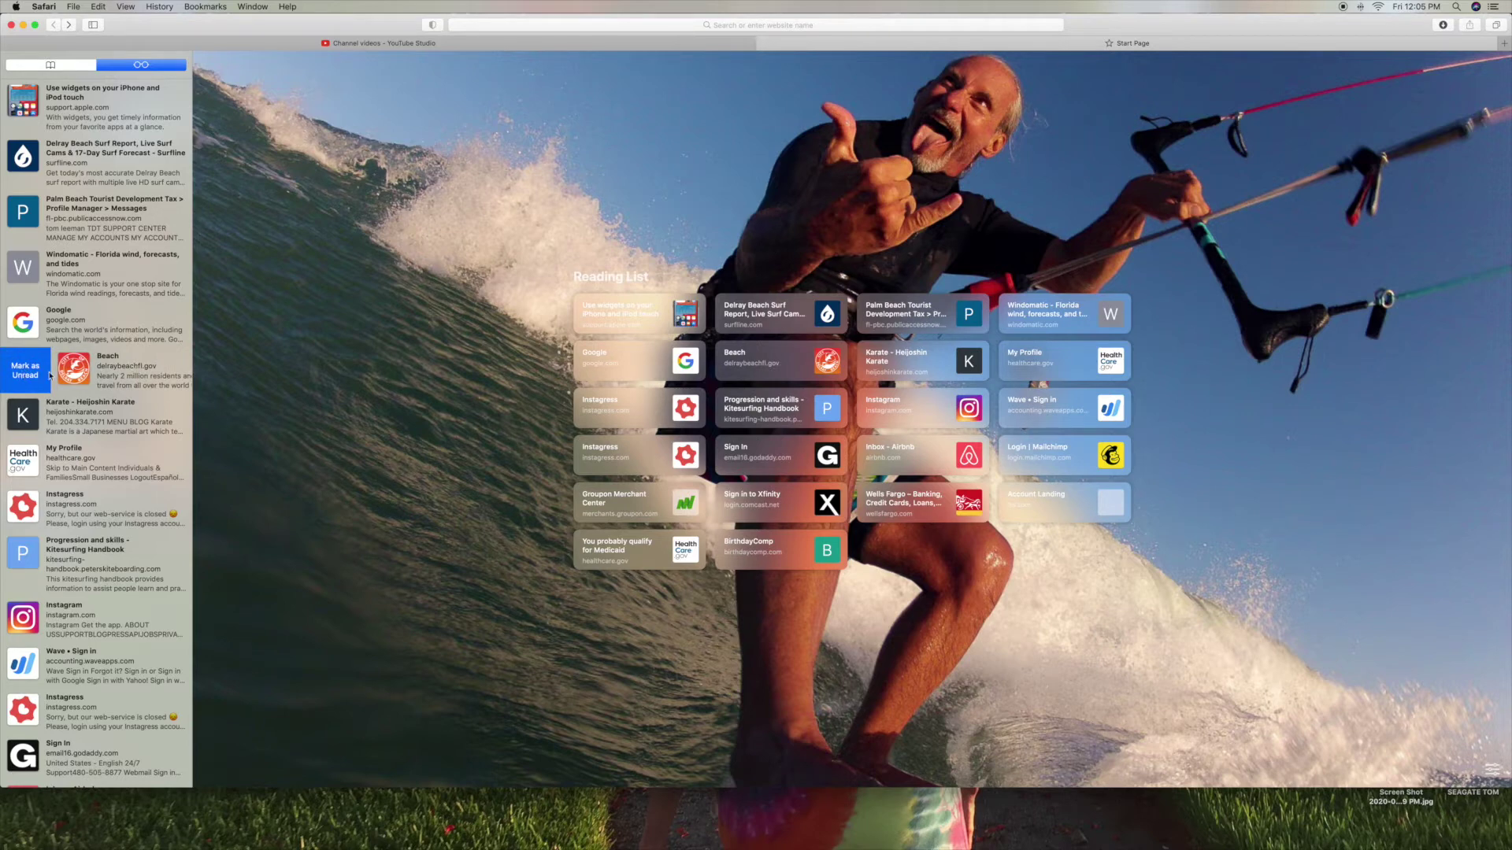
scroll(118, 375, "right", 3)
scroll(119, 375, "right", 3)
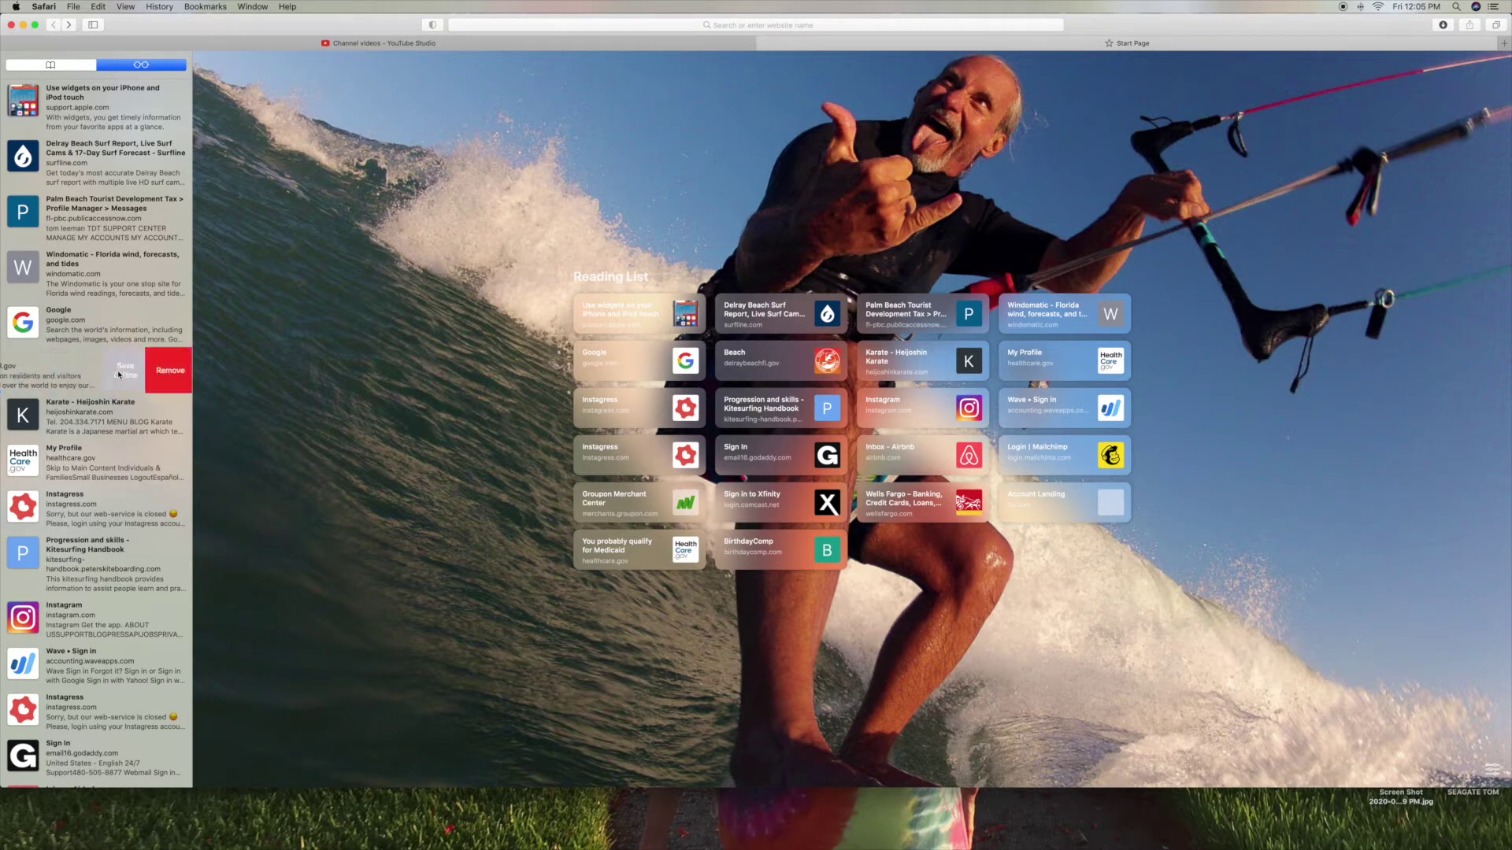
scroll(157, 372, "left", 3)
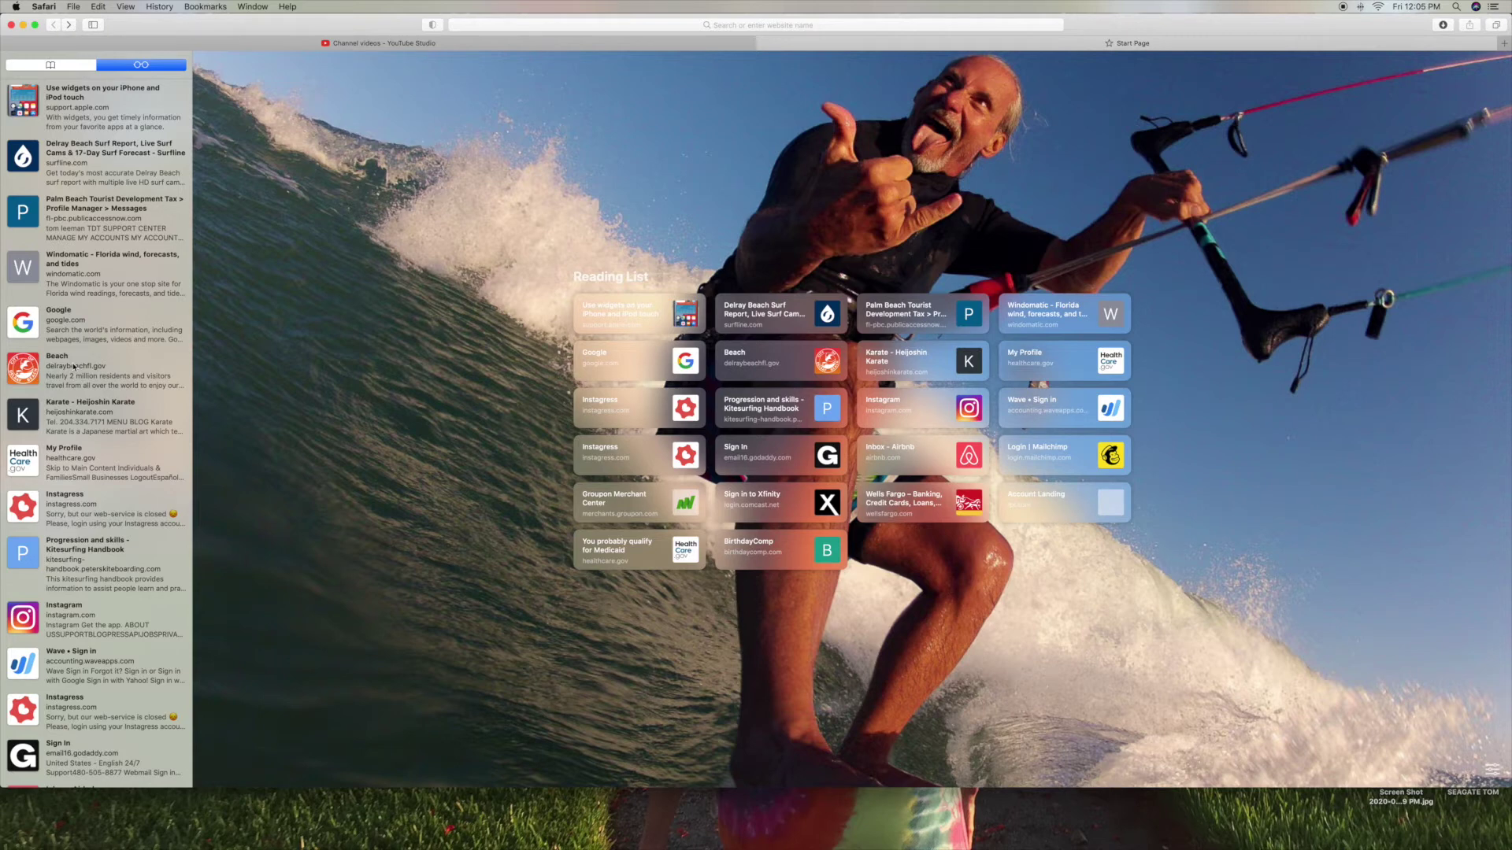
scroll(73, 367, "right", 6)
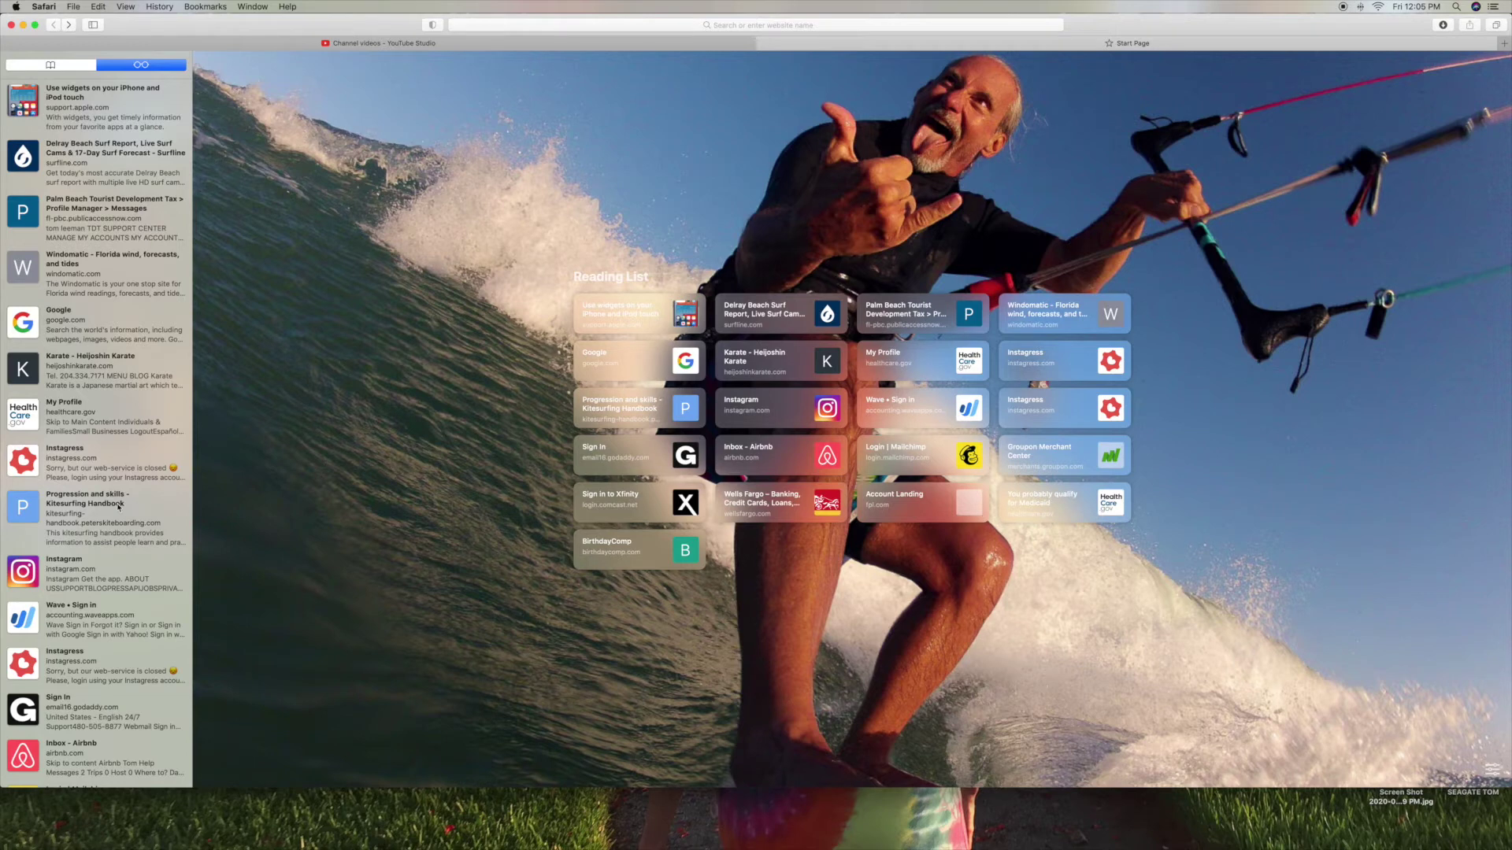
scroll(119, 507, "right", 5)
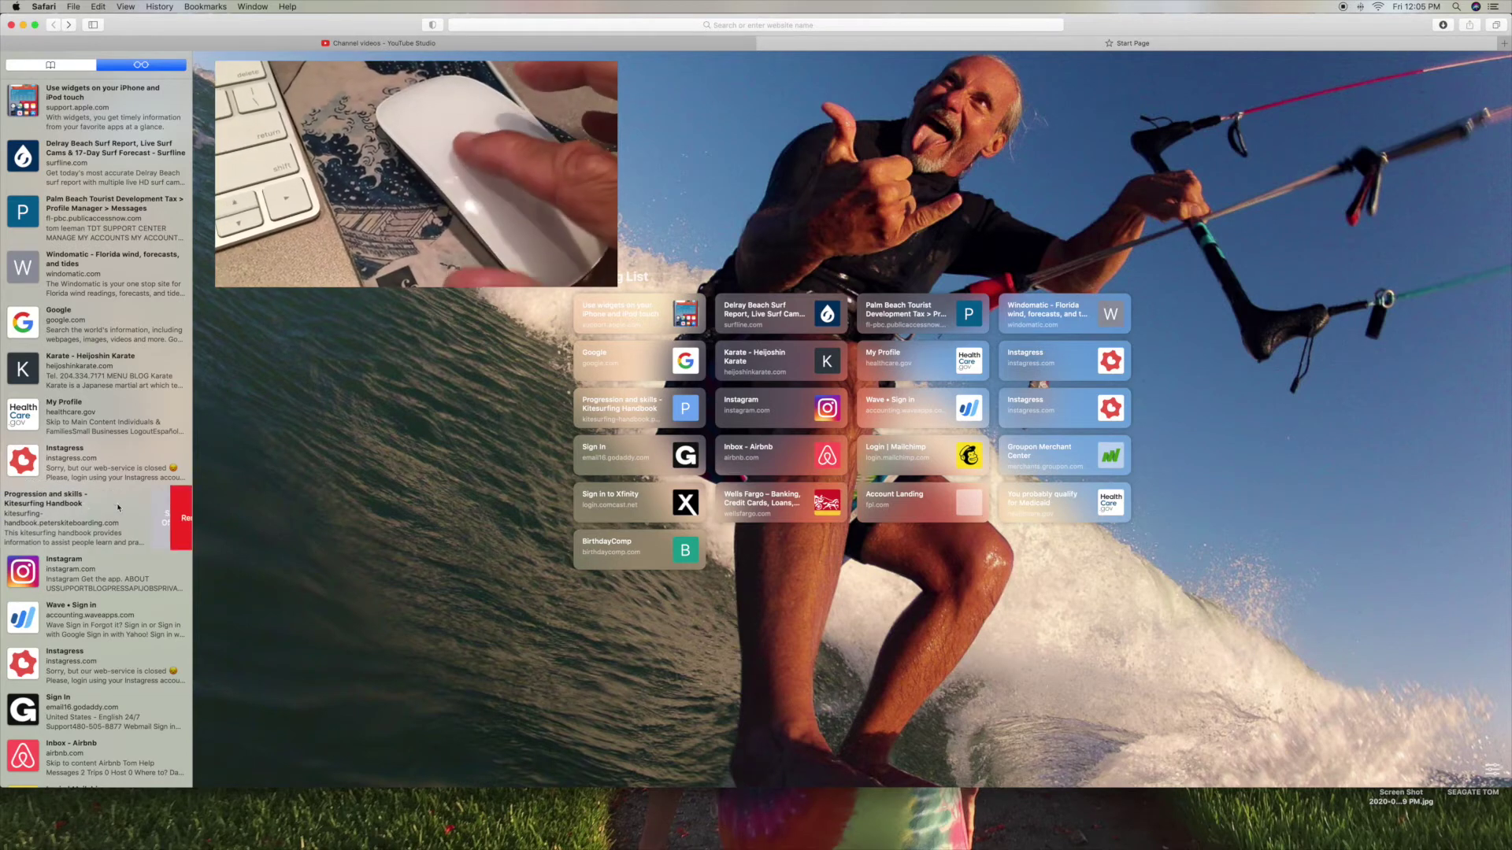
scroll(119, 507, "right", 5)
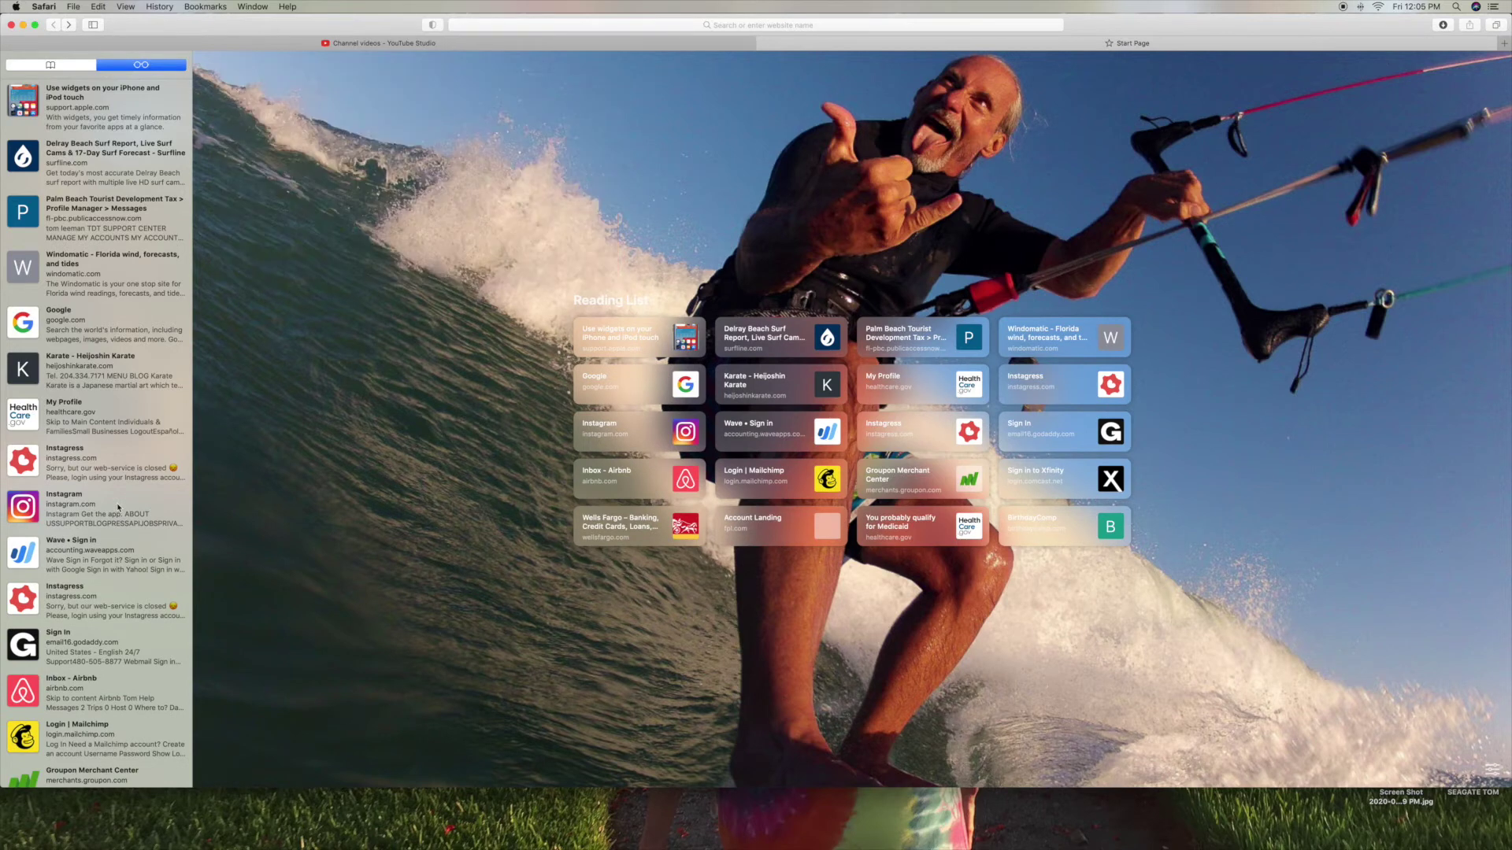
scroll(119, 507, "down", 6)
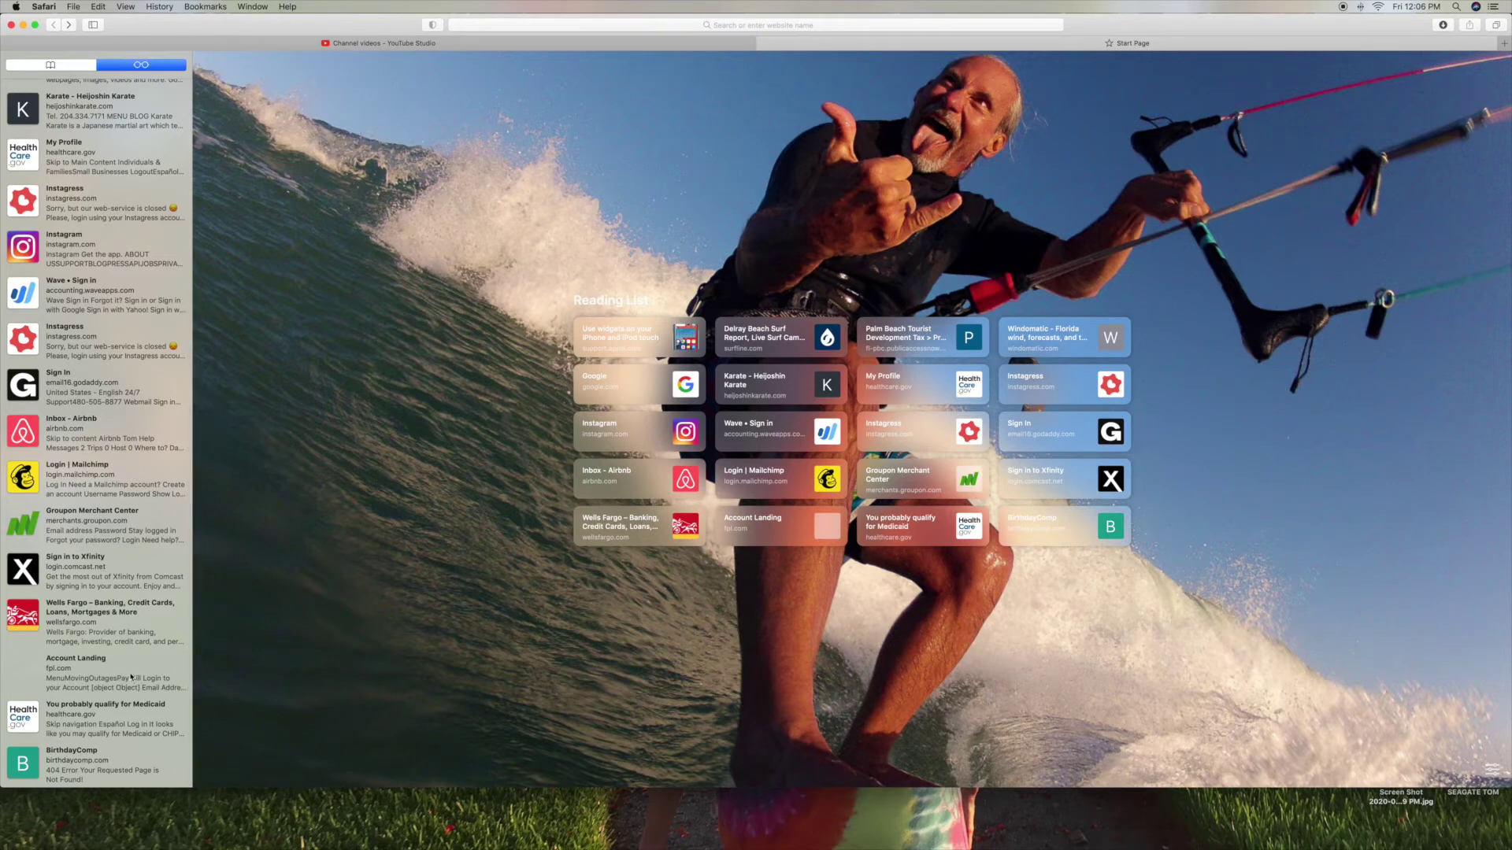
- Remove the 'Account Landing' row from the Reading List sidebar, leaving 19 items
scroll(131, 676, "right", 5)
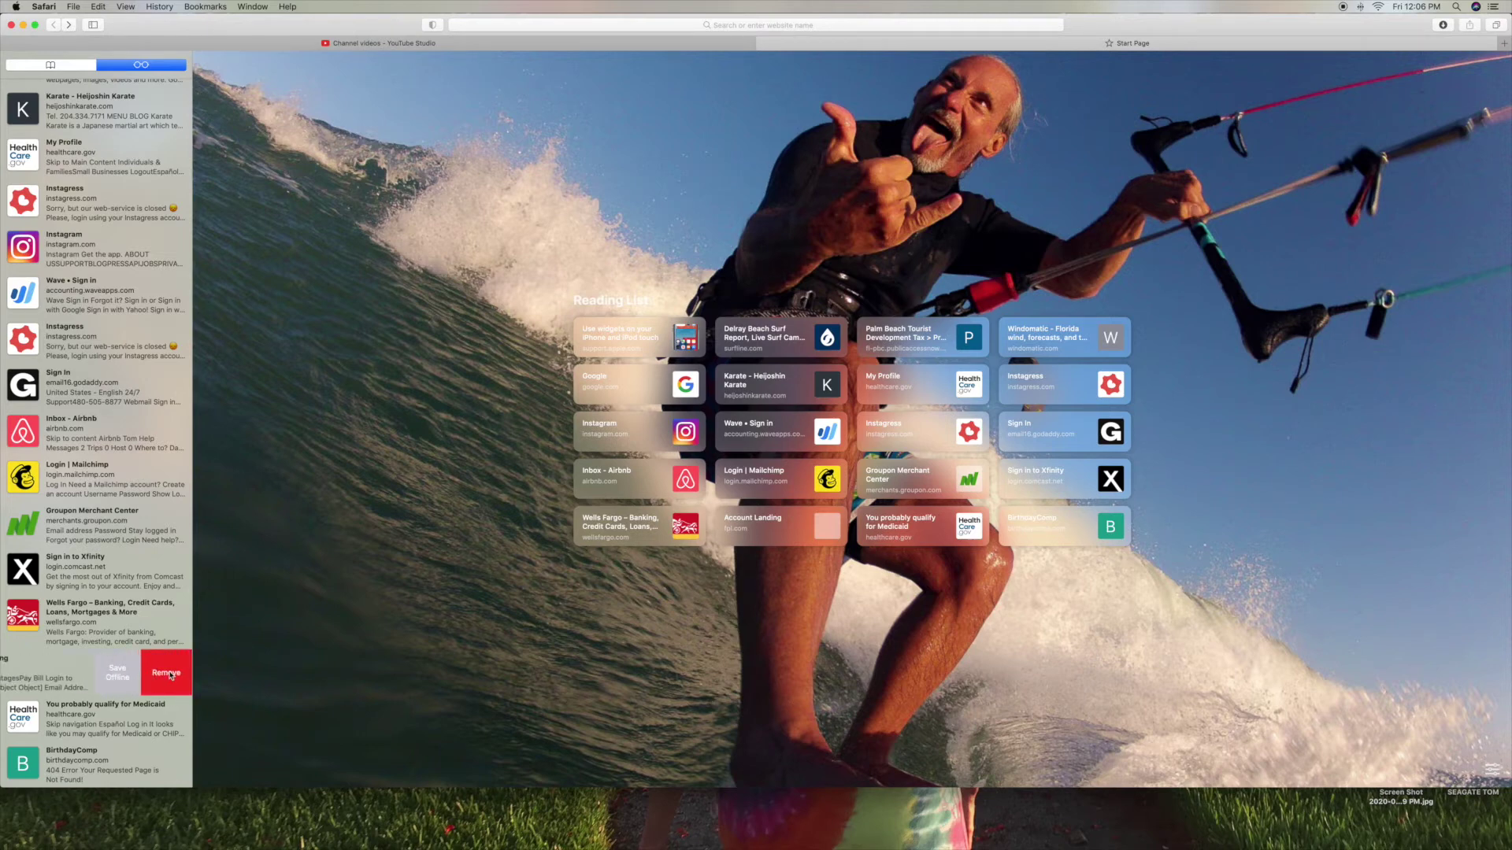
scroll(157, 674, "left", 5)
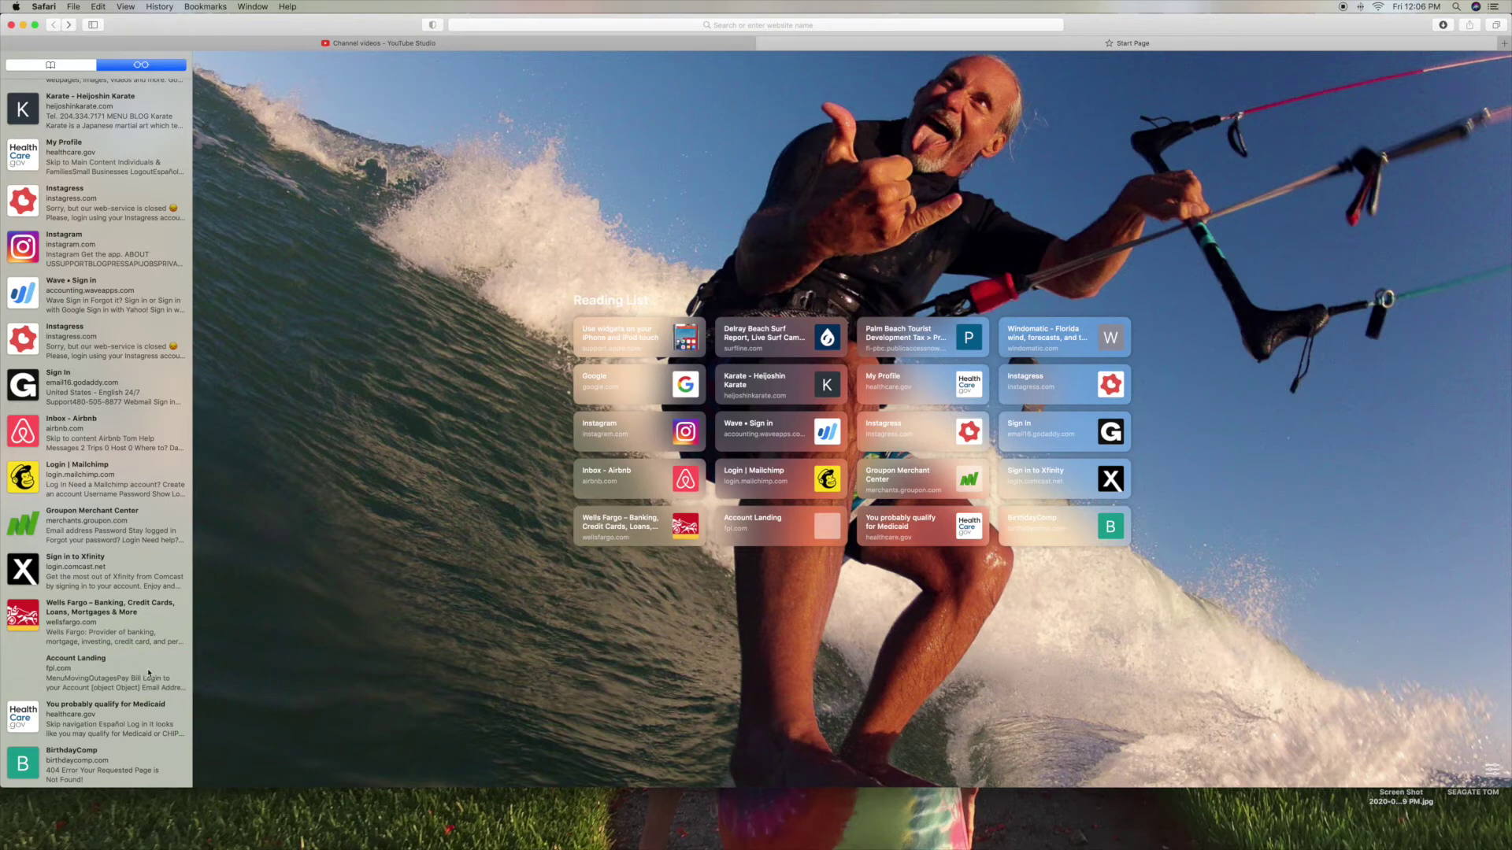
scroll(149, 673, "right", 10)
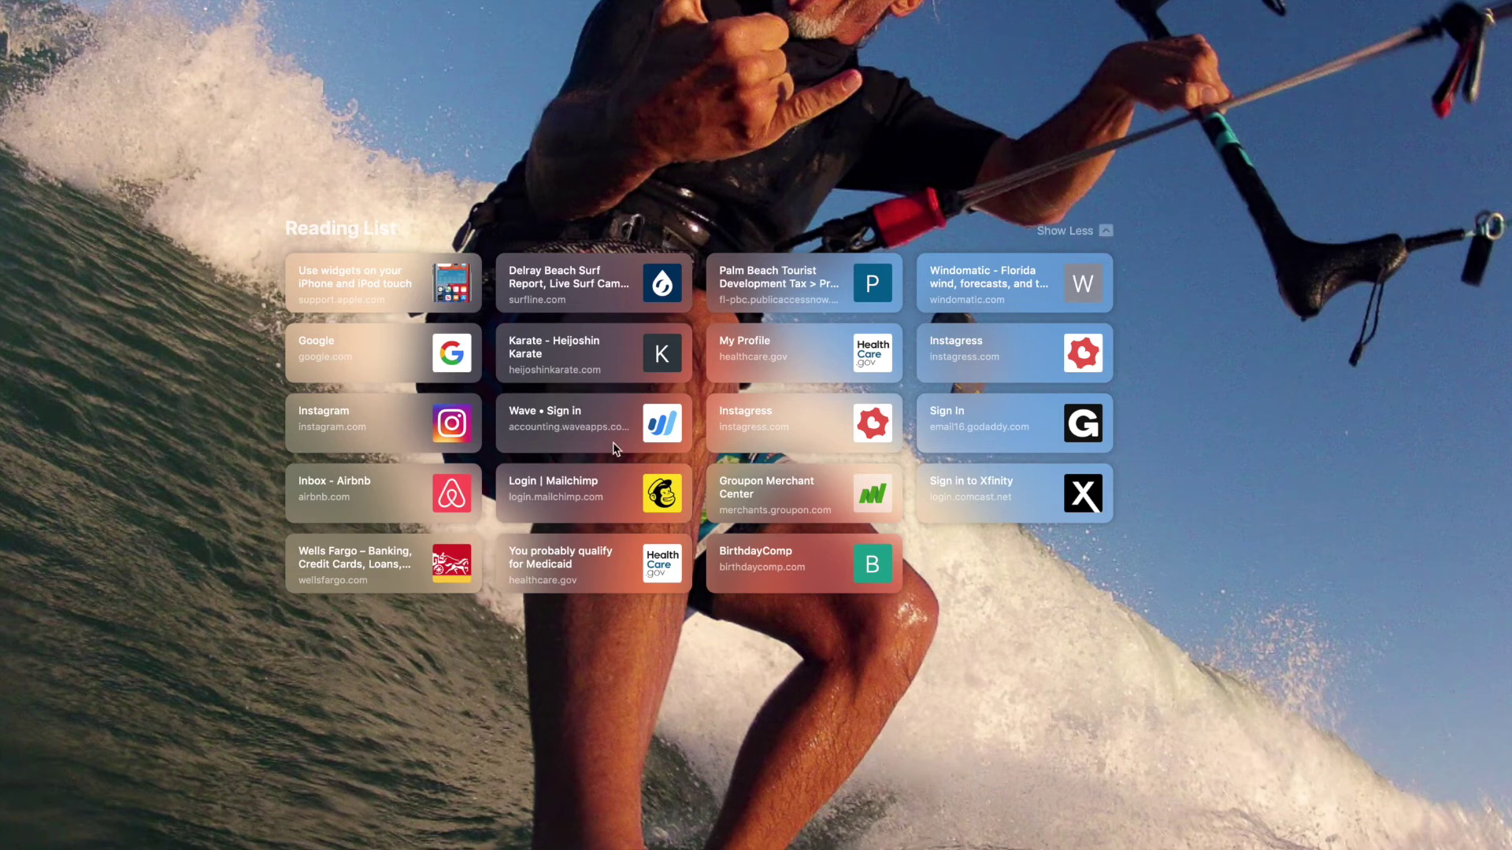
left_click(1102, 229)
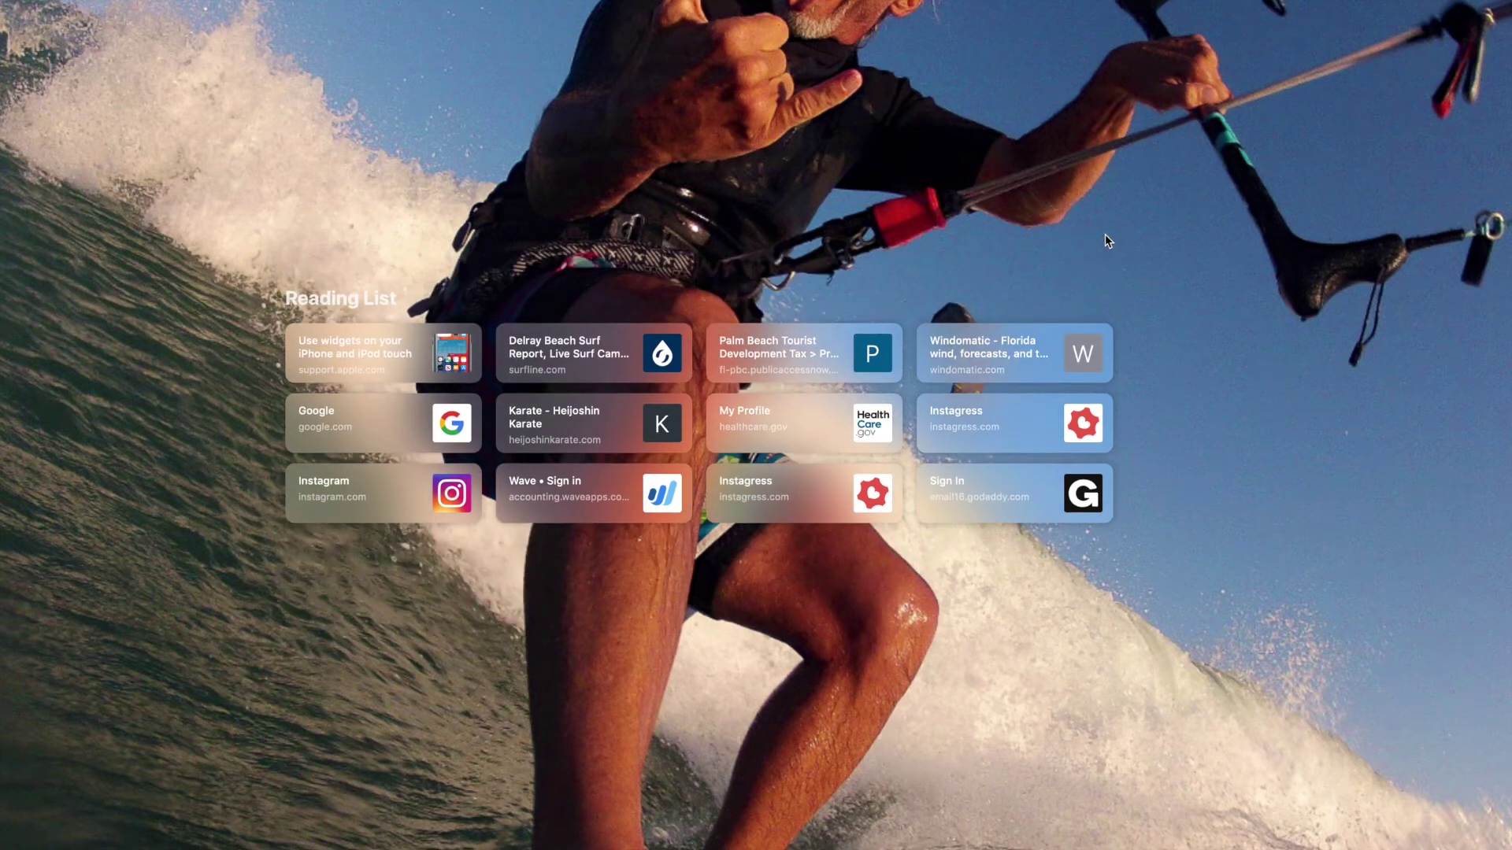
left_click(1107, 300)
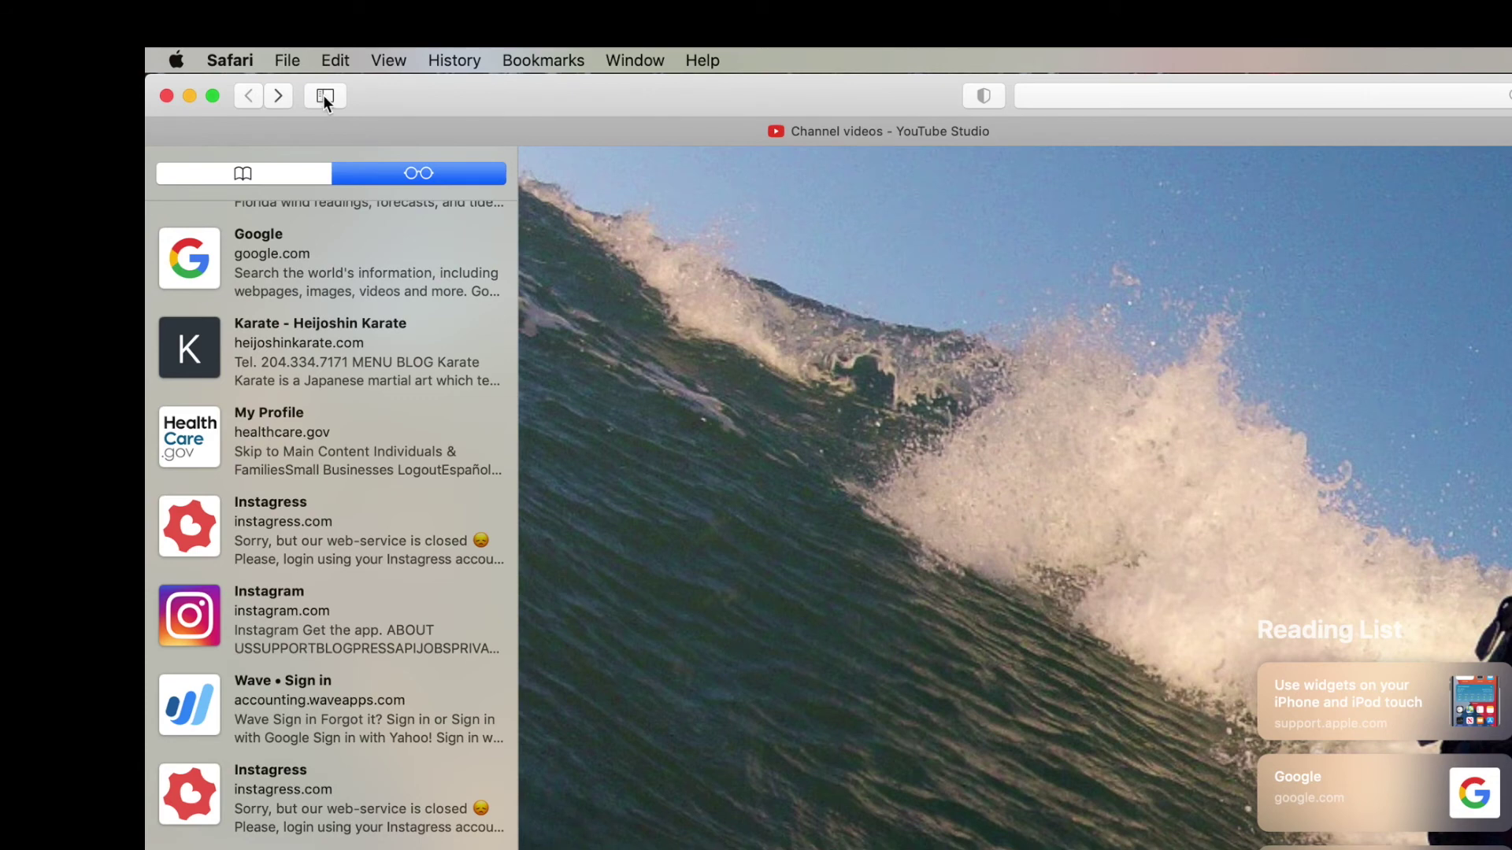
left_click(322, 94)
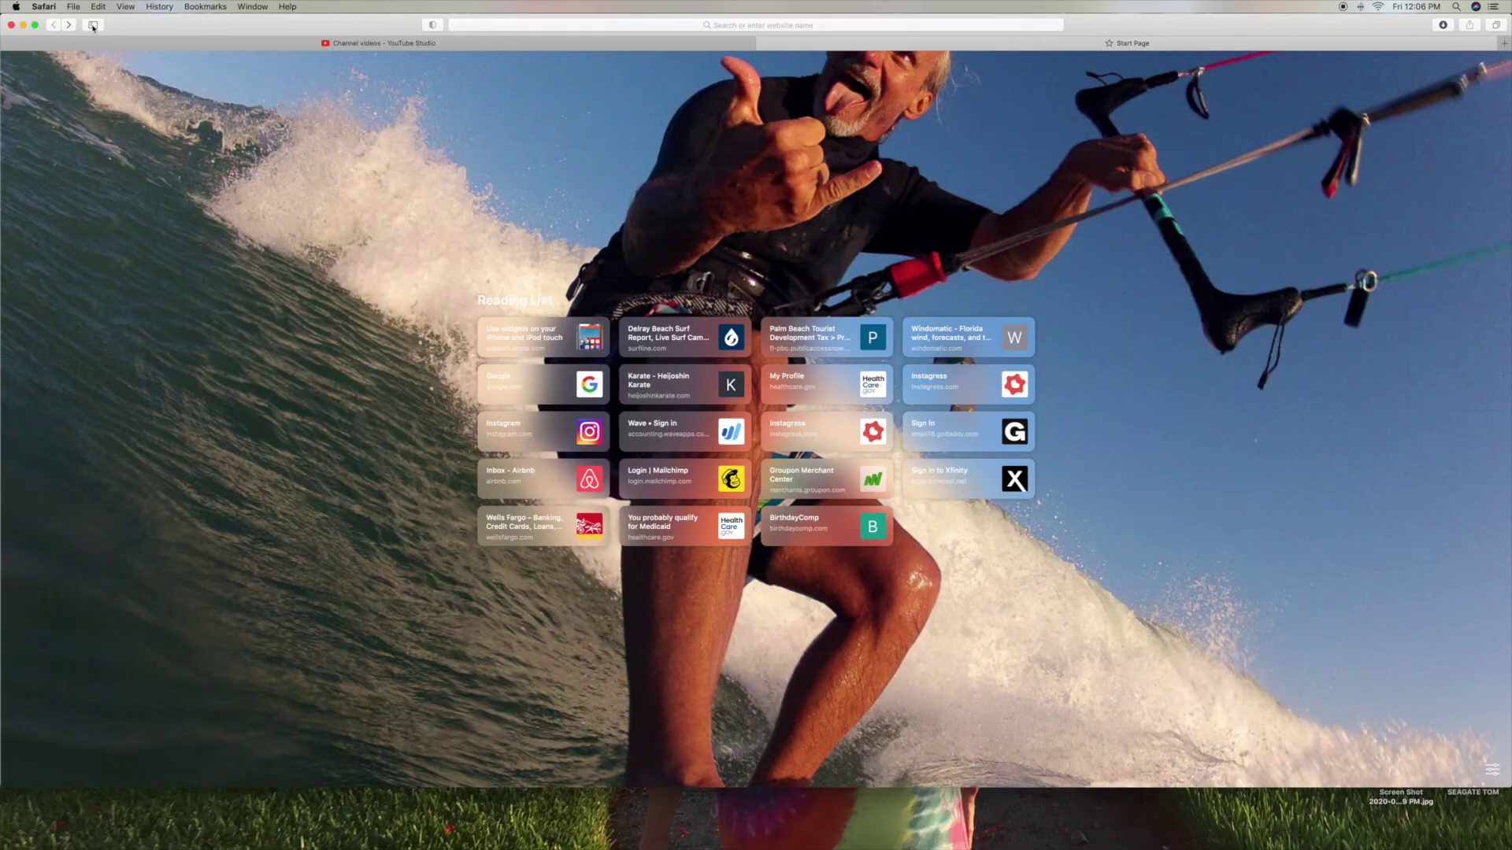
left_click(324, 95)
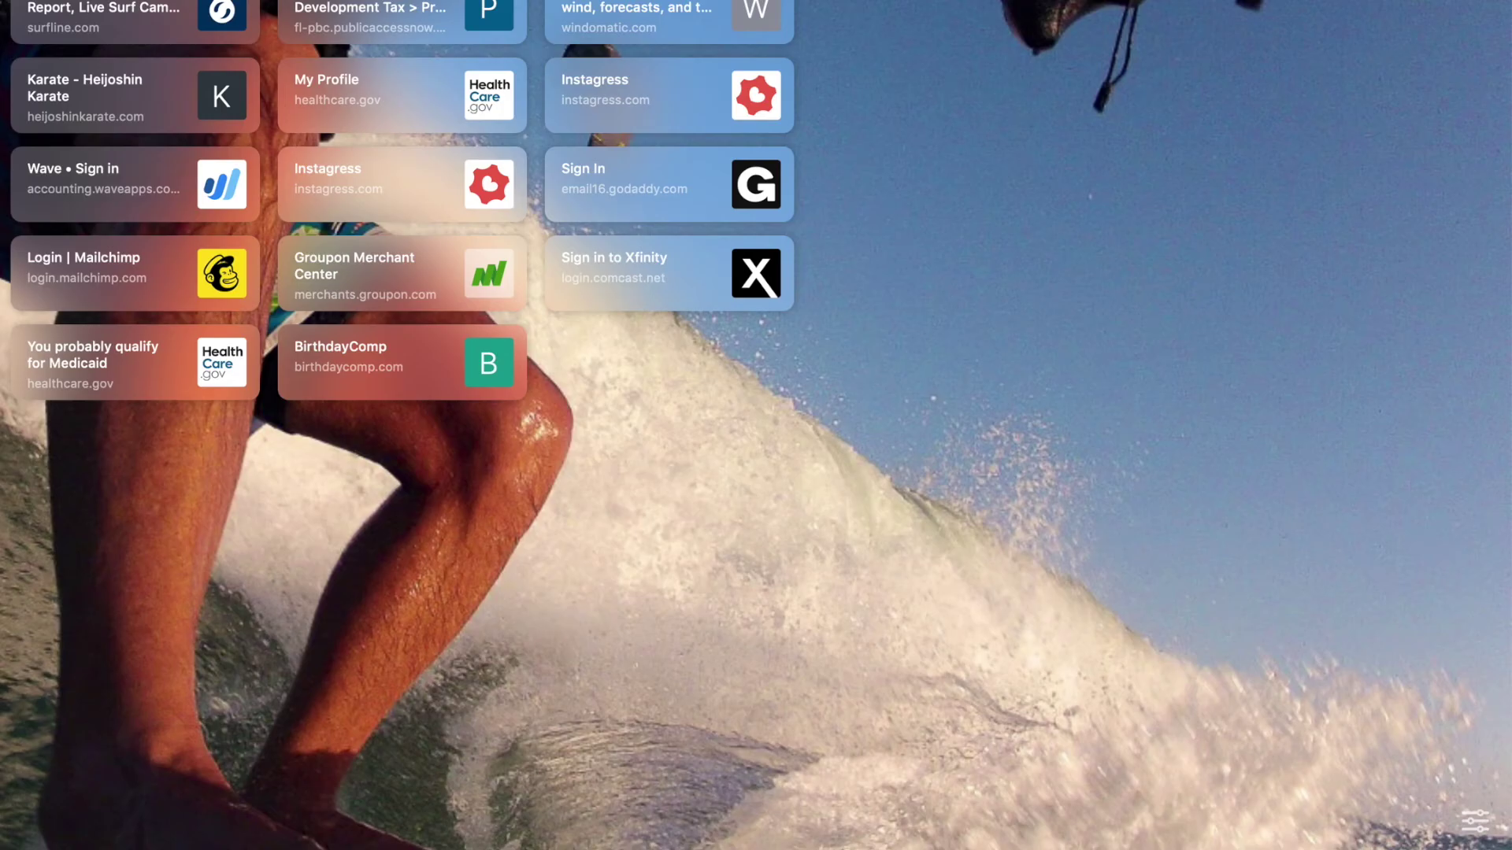
- Turn off the start page Reading List section and reopen the Reading List sidebar
left_click(1469, 821)
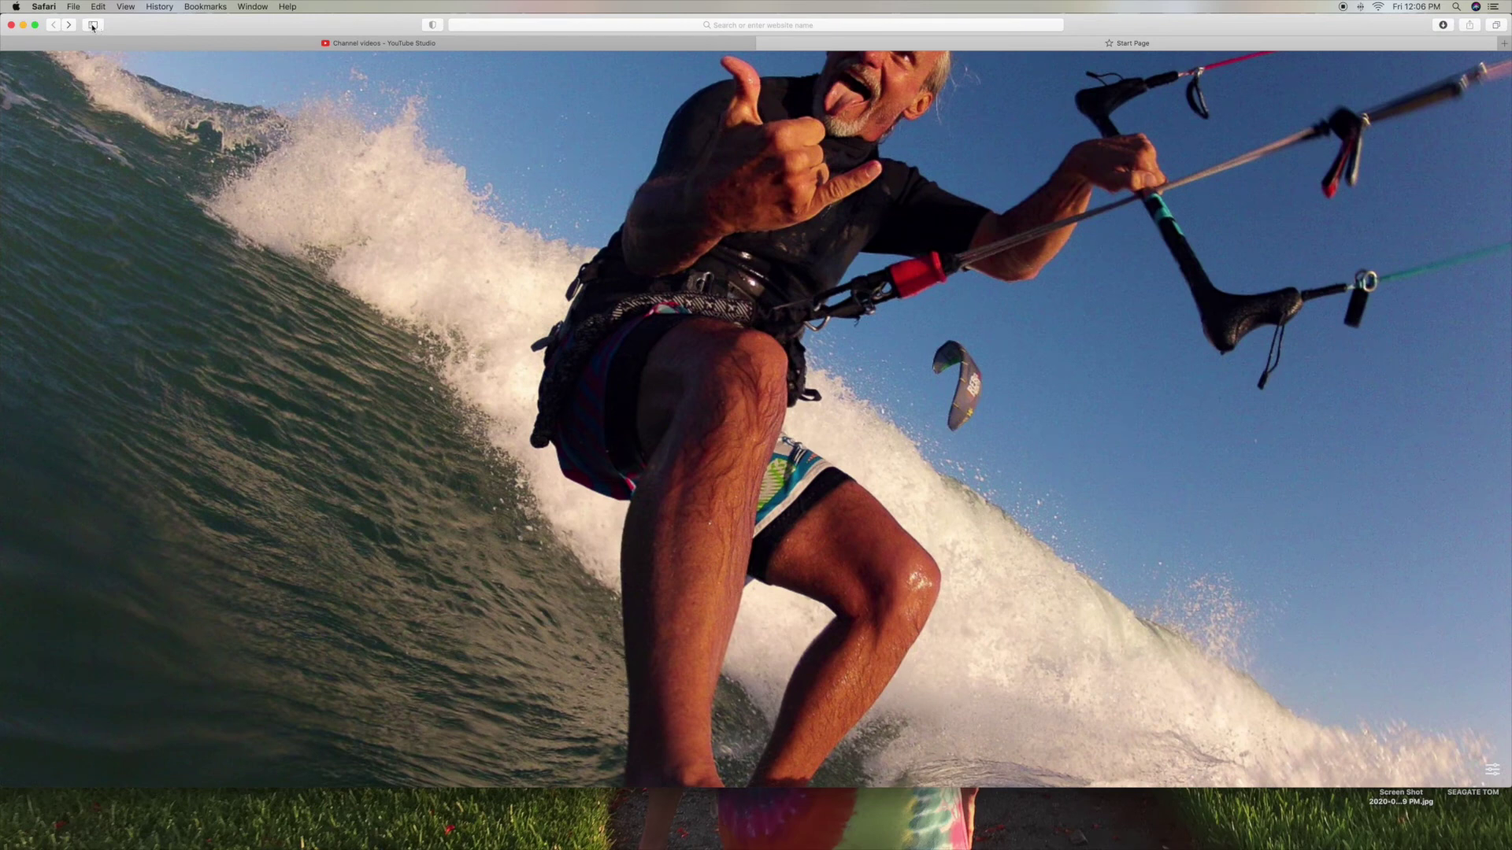
left_click(93, 25)
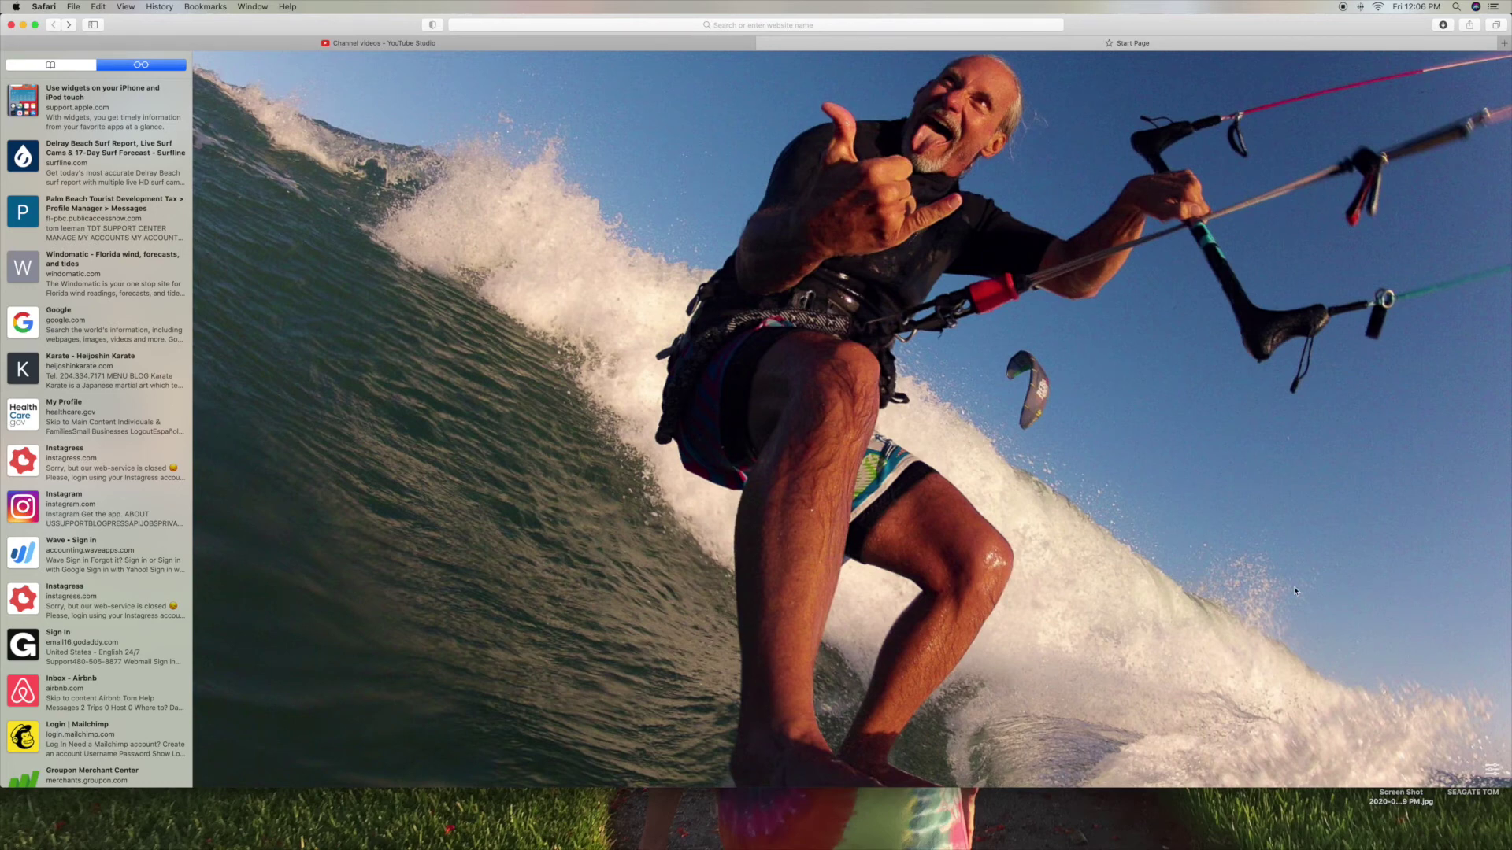
- Turn Favorites, Frequently Visited, Privacy Report, Reading List and iCloud Tabs back on
left_click(1491, 769)
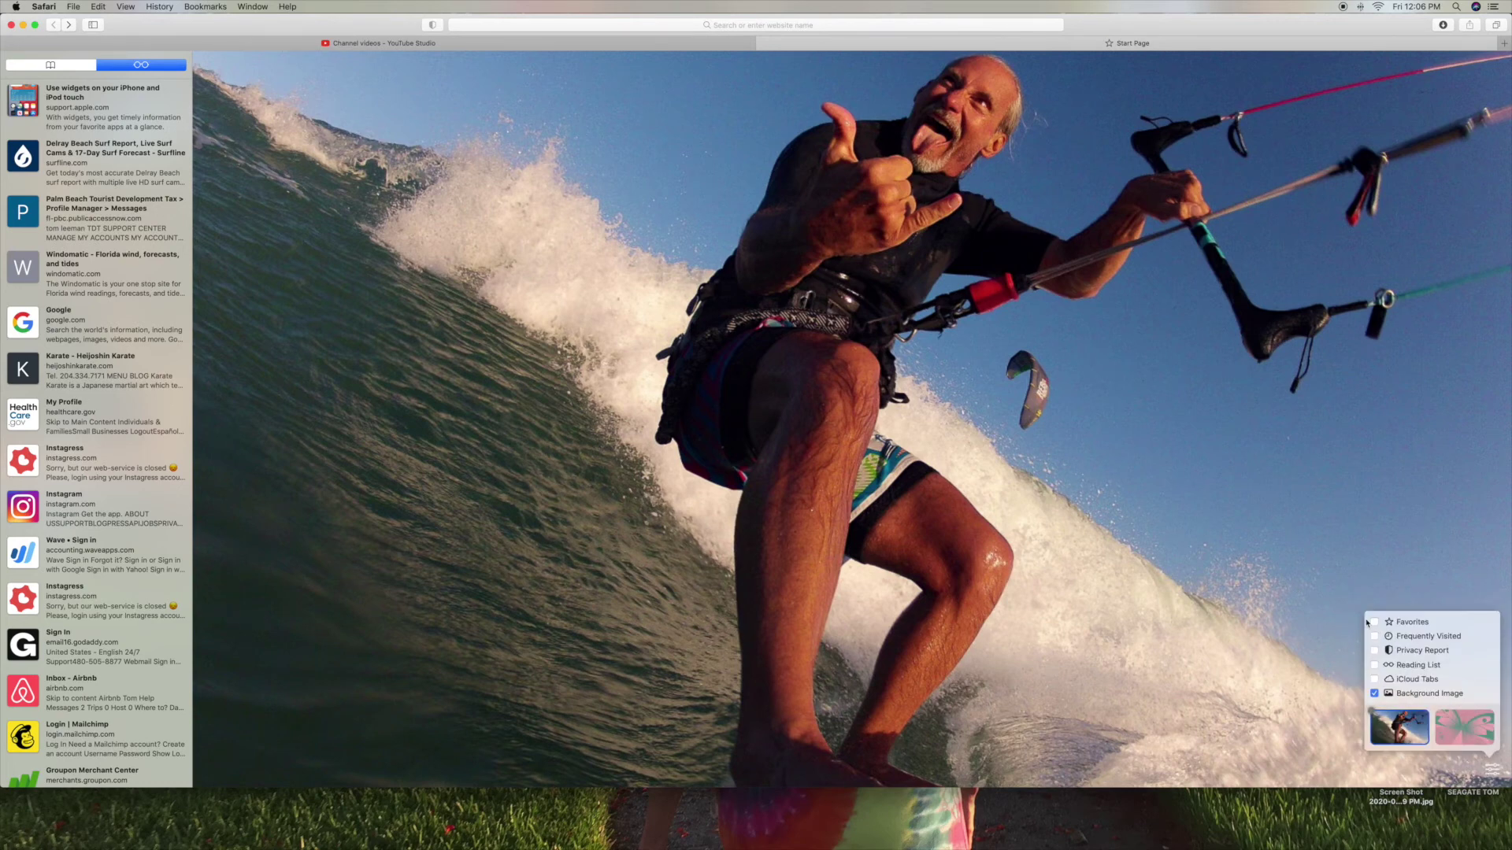
left_click(1374, 622)
left_click(1374, 636)
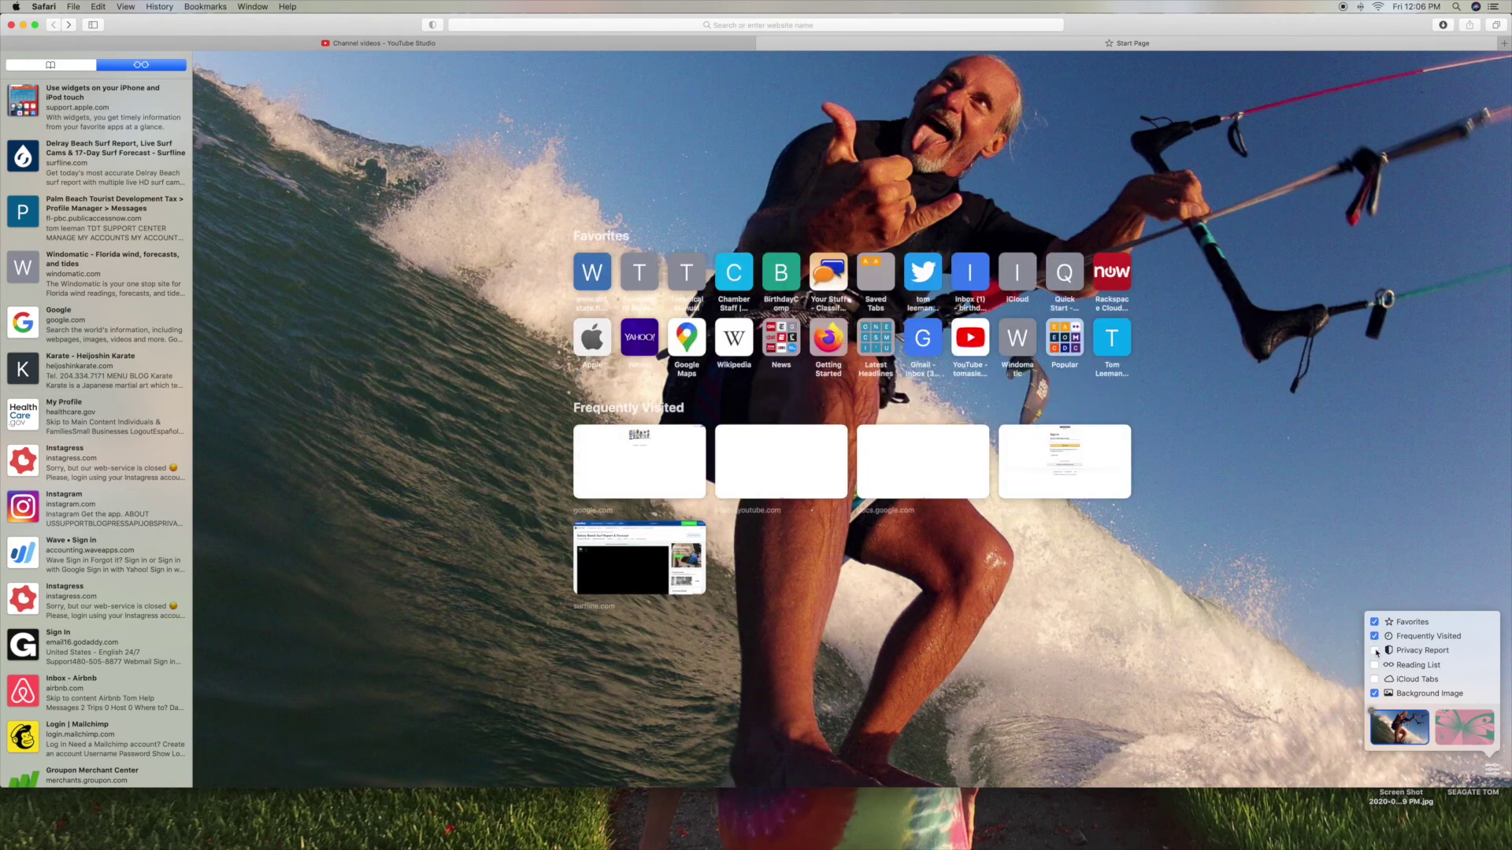
left_click(1373, 650)
left_click(1374, 665)
left_click(1374, 679)
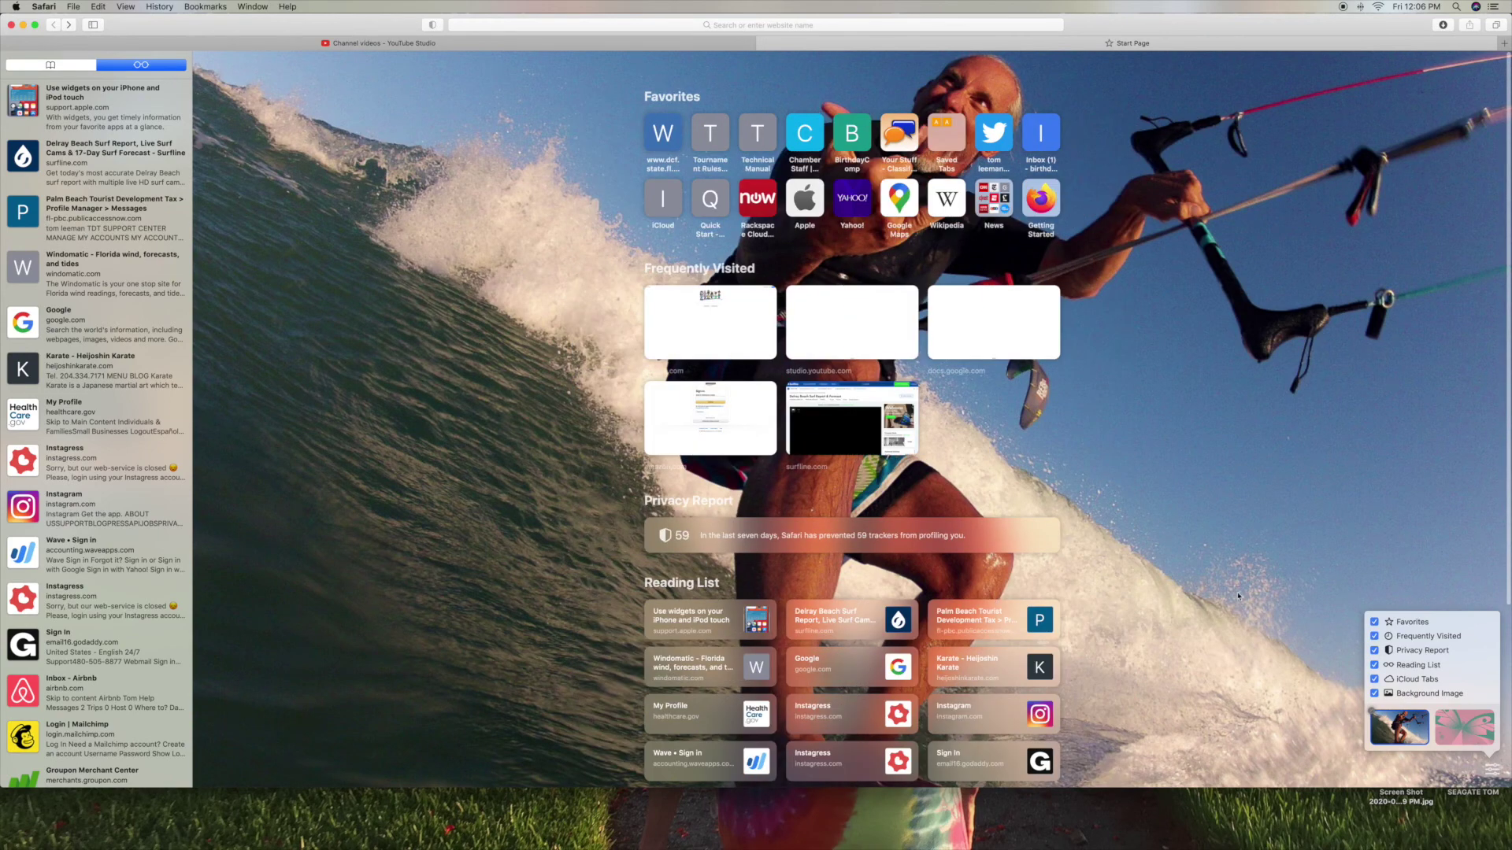
scroll(1205, 580, "down", 4)
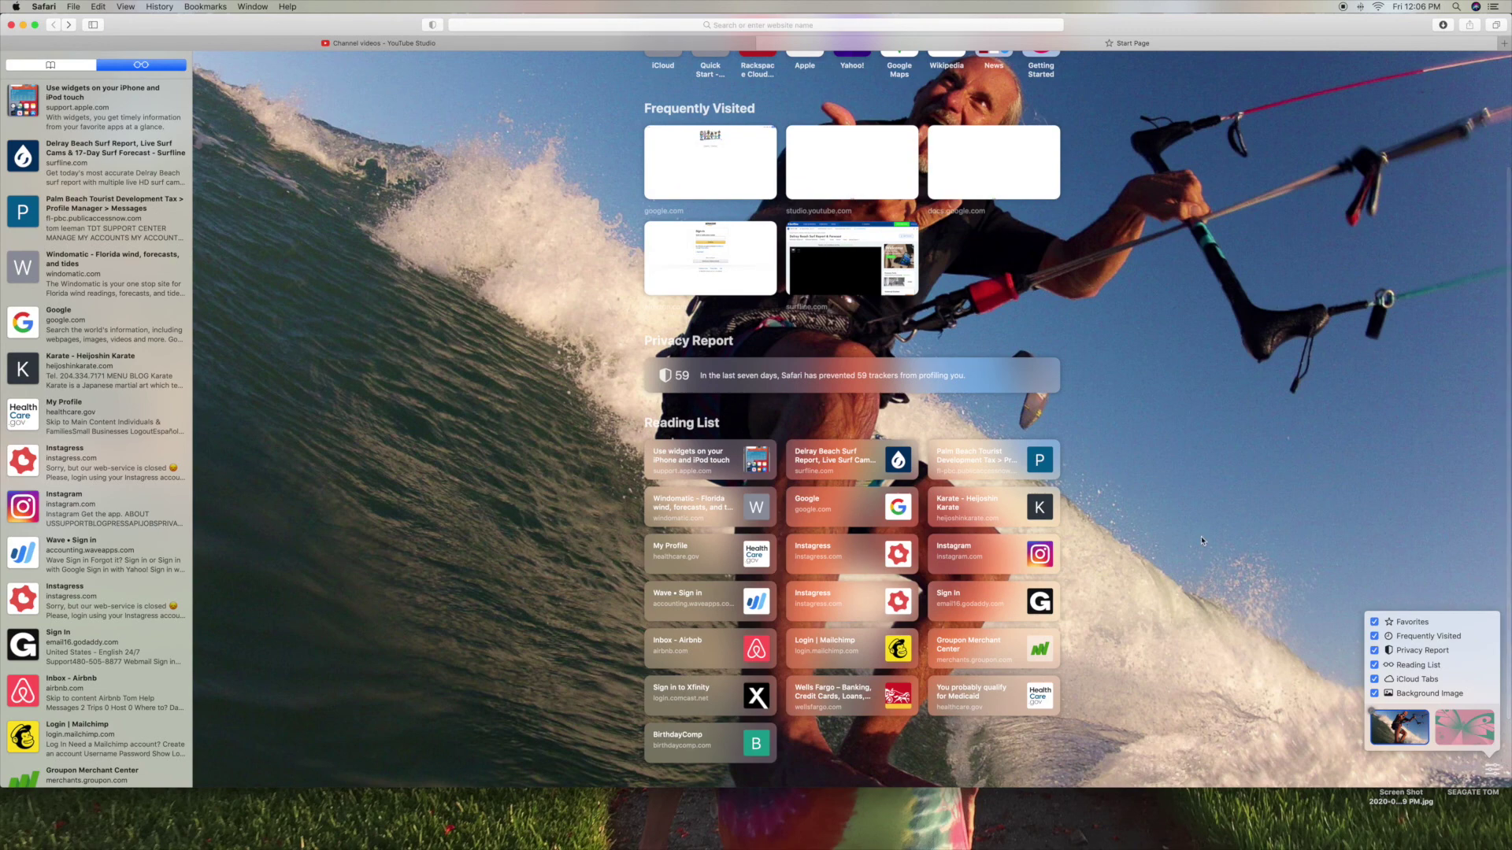
left_click(1055, 432)
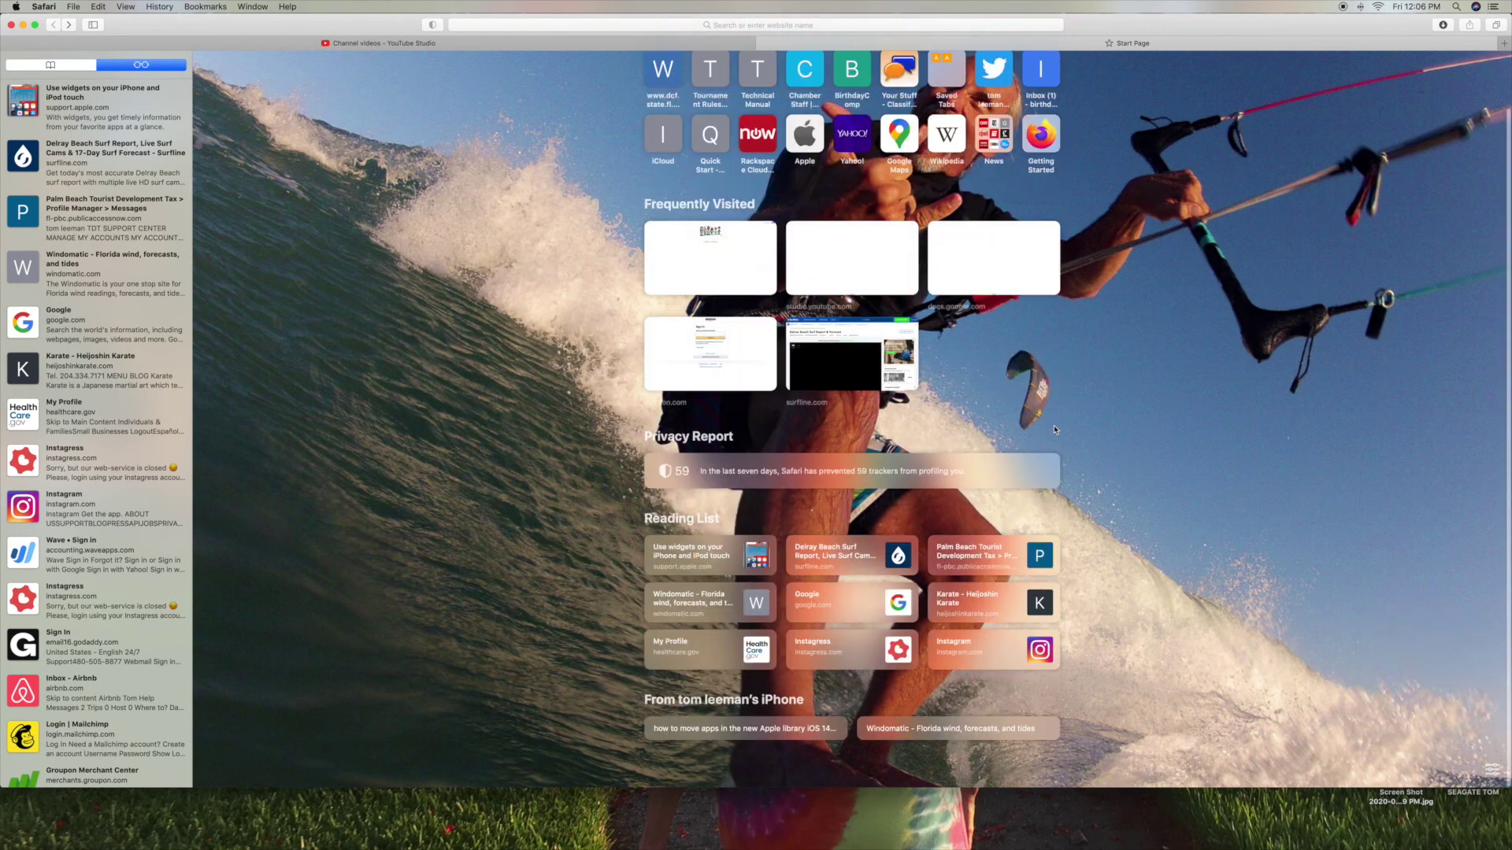
- Expand Favorites to show more rows, then collapse it back to two rows
scroll(1165, 435, "up", 2)
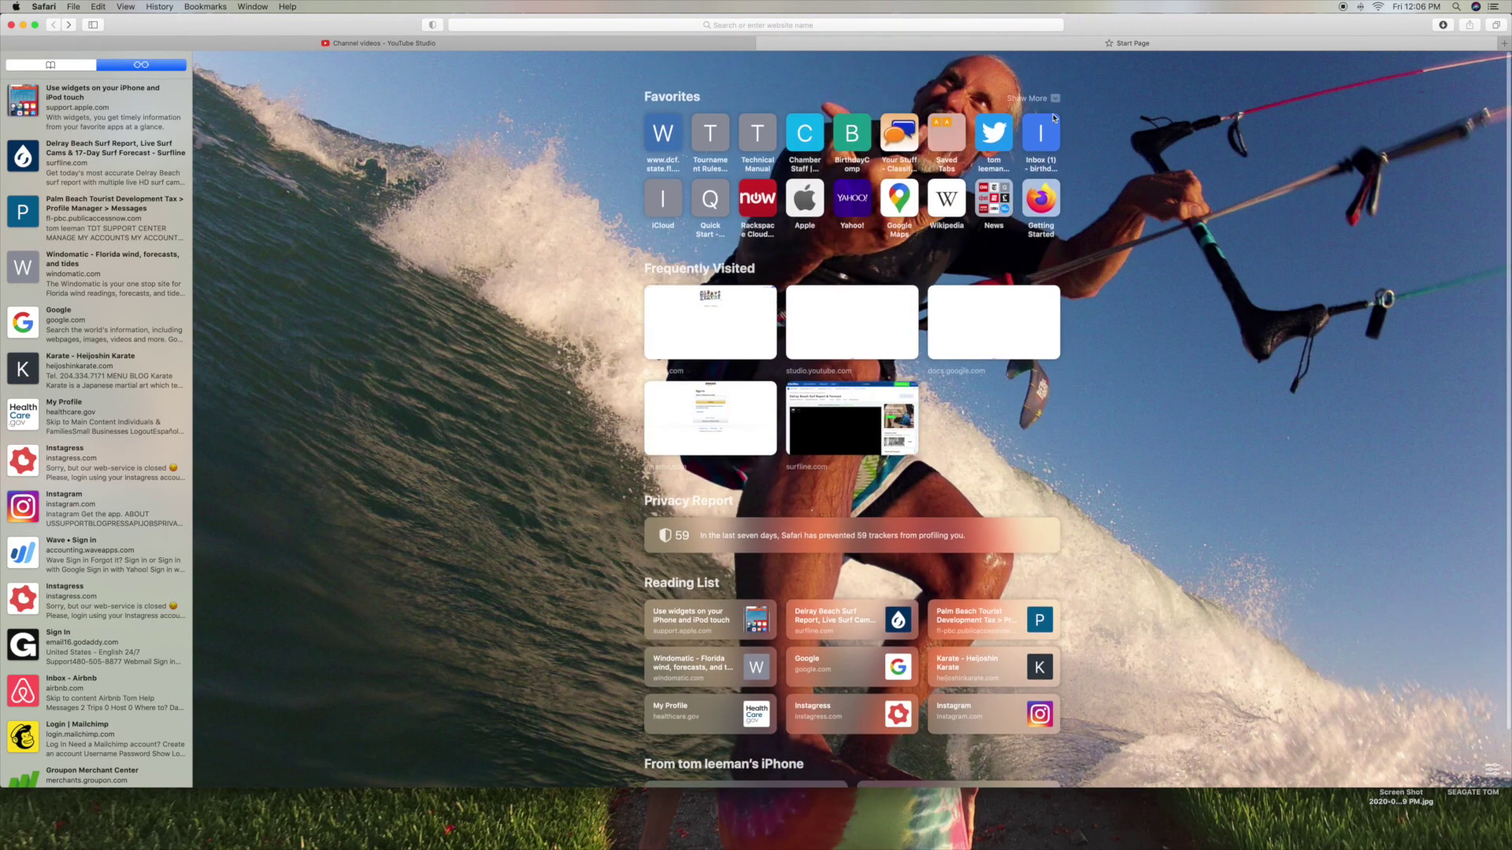
left_click(1056, 99)
left_click(1056, 100)
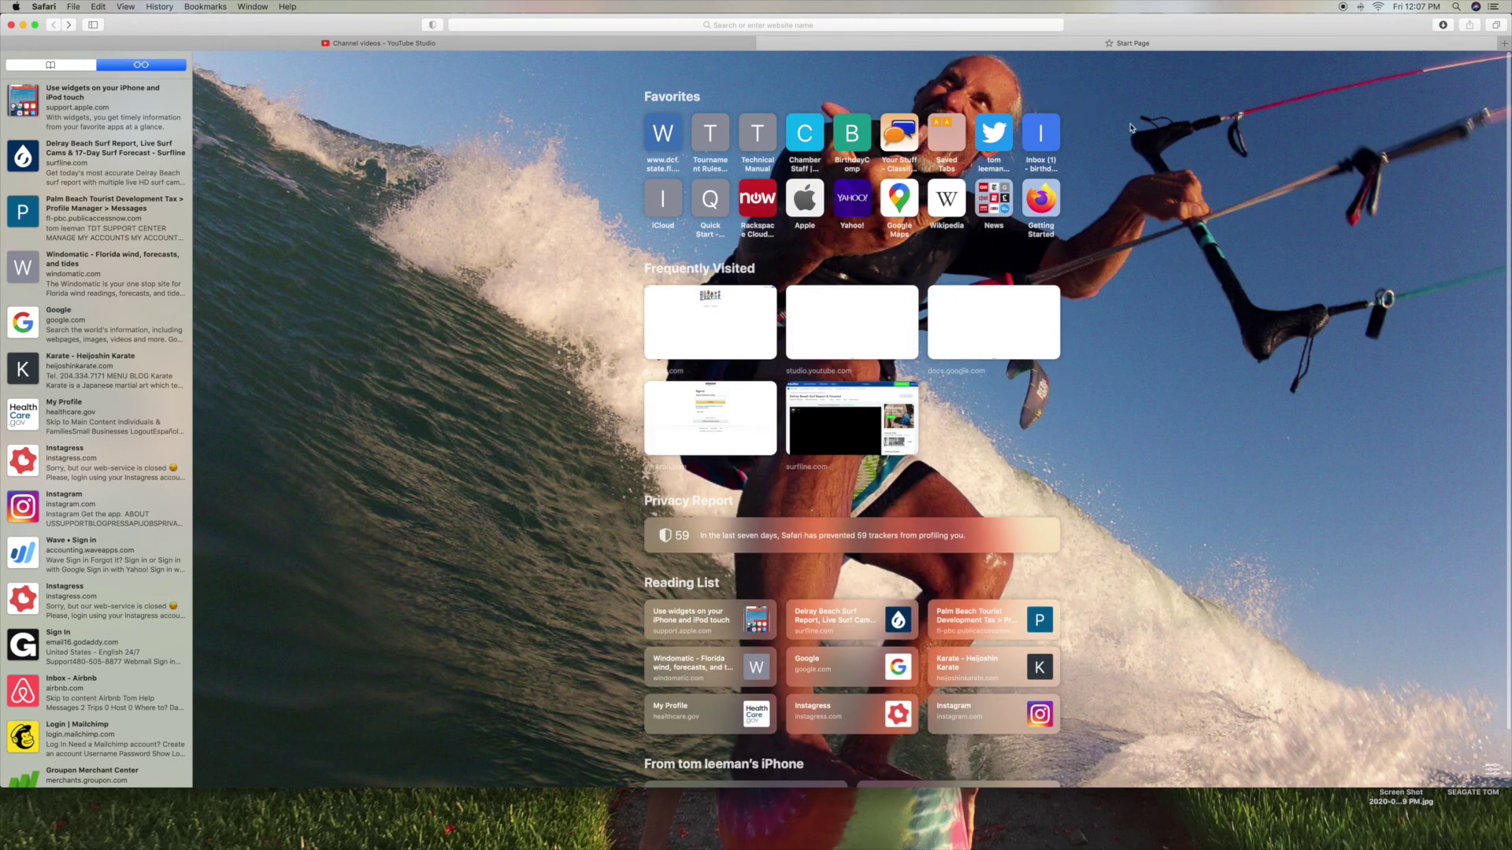